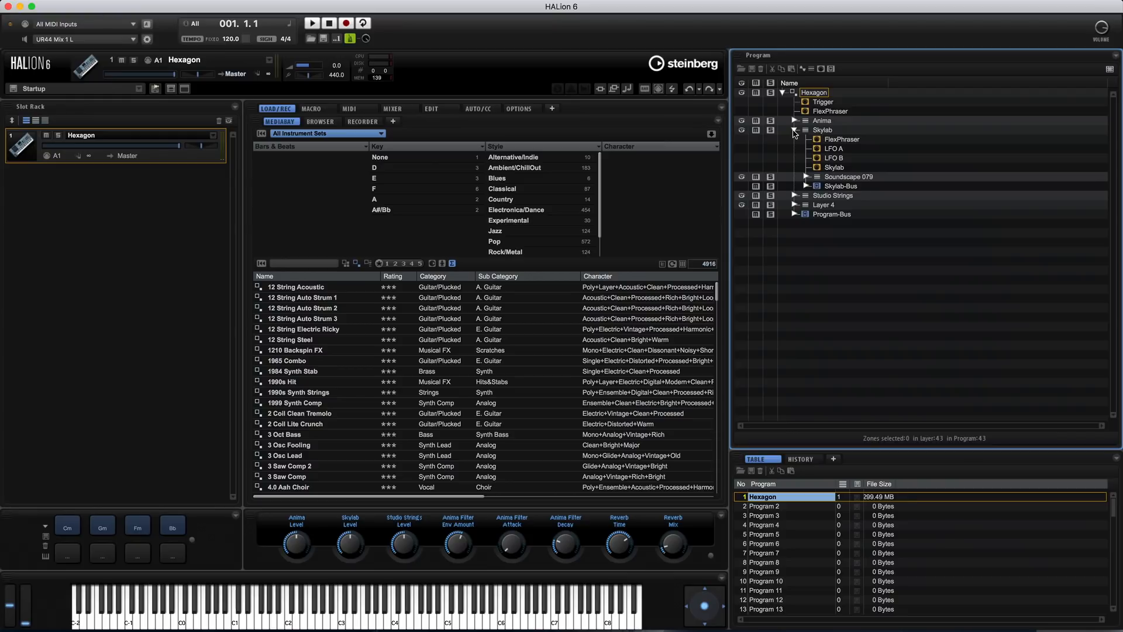
Collapse the Hexagon program's layers and examine its Trigger module in the sound editor
click(794, 130)
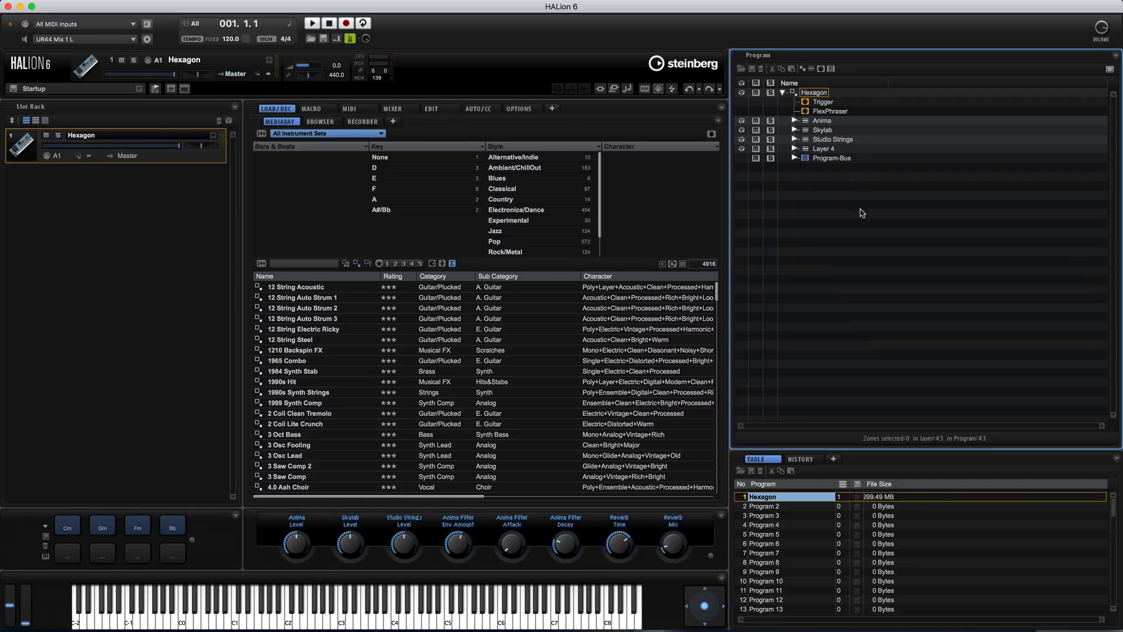
click(783, 93)
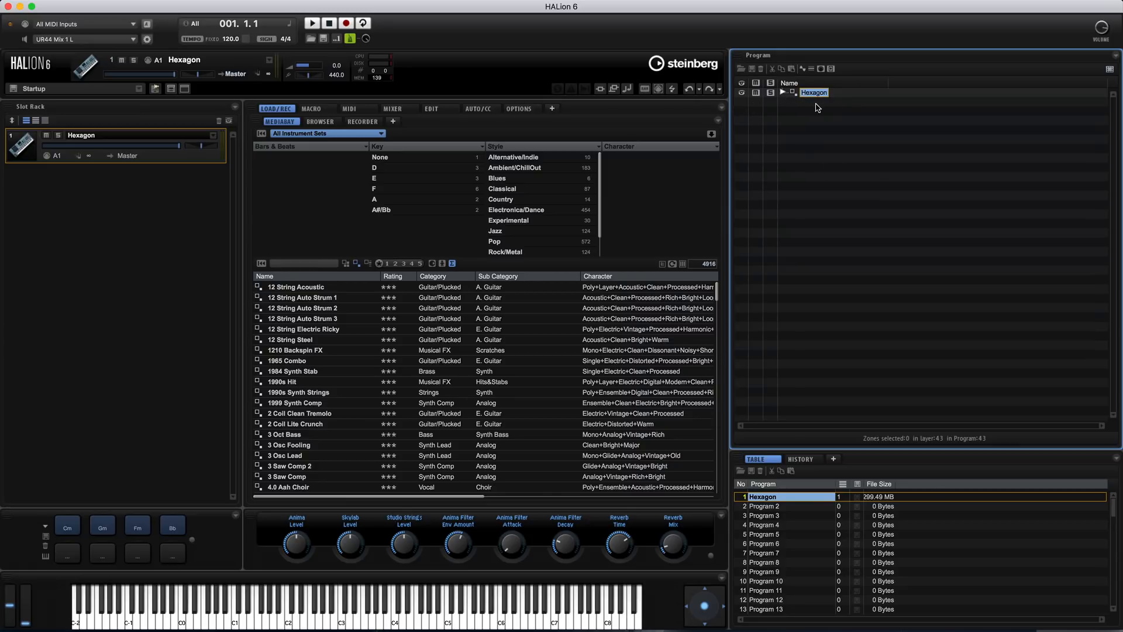
click(783, 92)
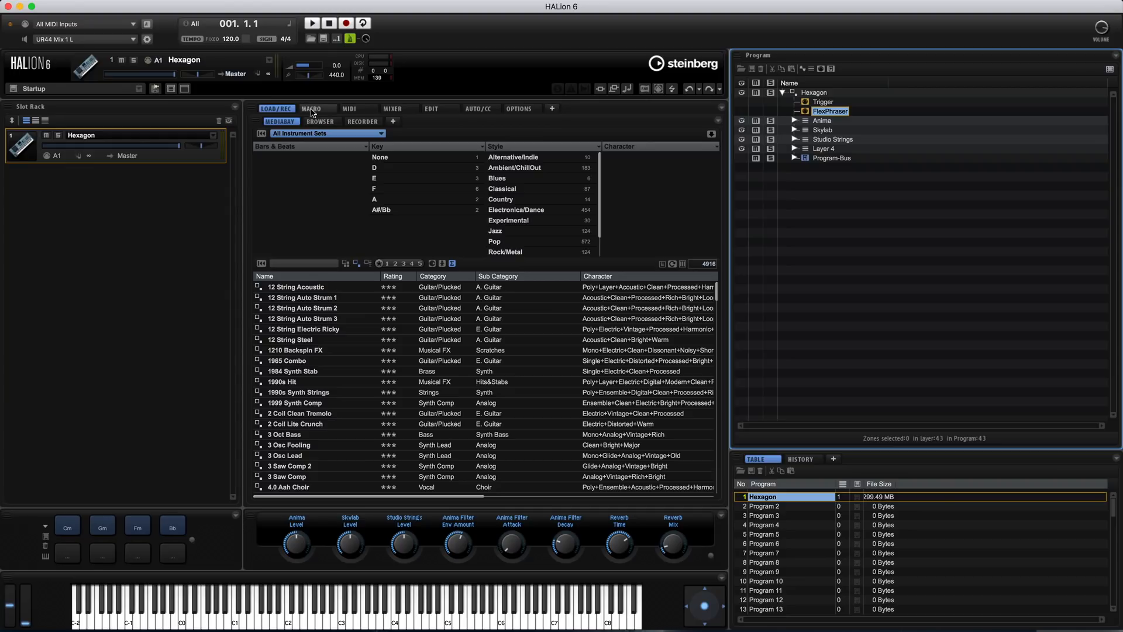
click(432, 109)
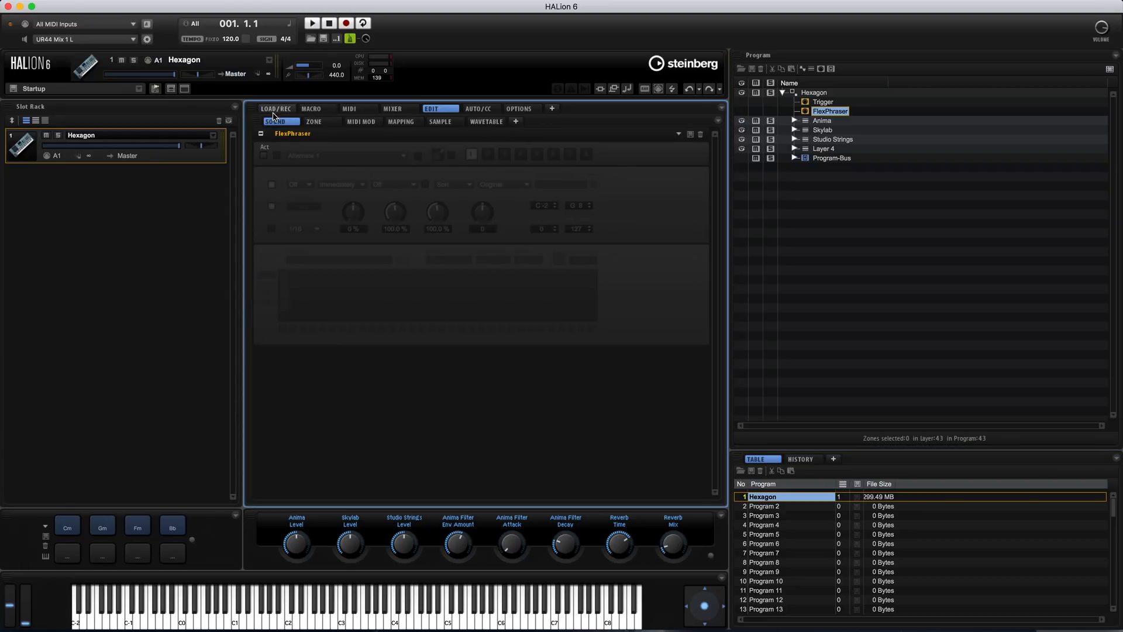
click(824, 102)
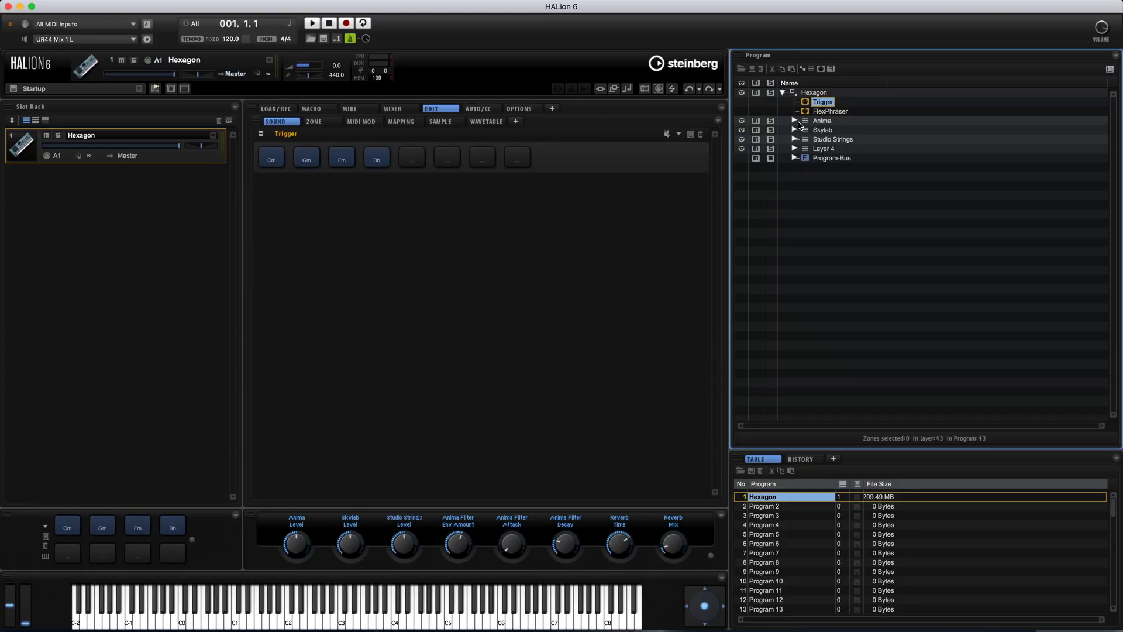
Examine the Anima layer's contents, including its Zone, the Anima-Bus and the layer's own sound settings
click(795, 121)
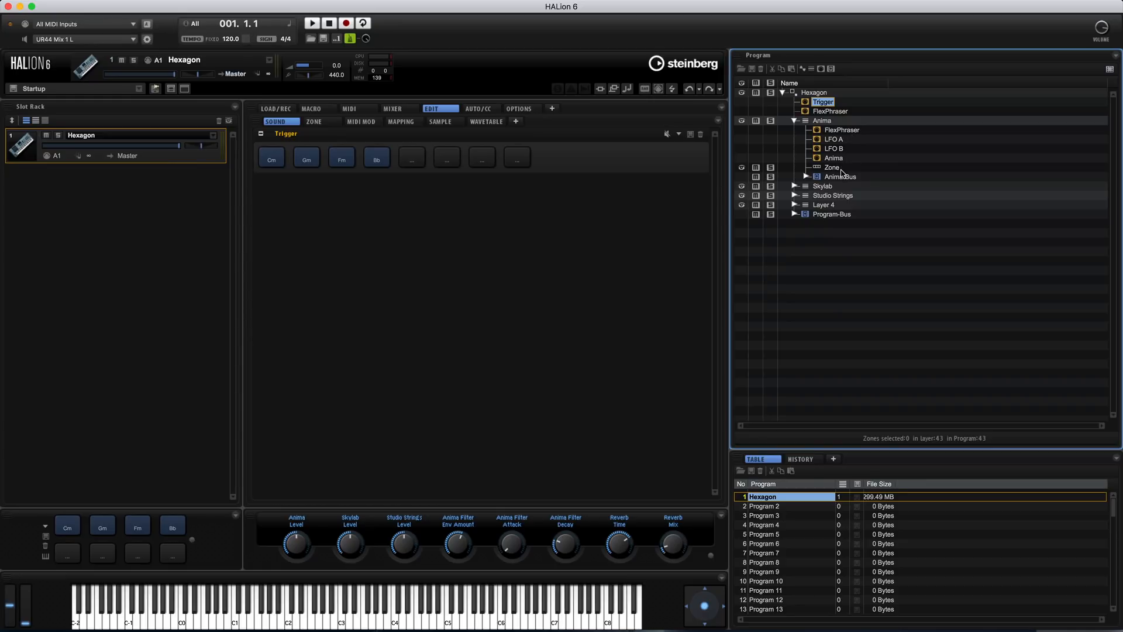
click(836, 169)
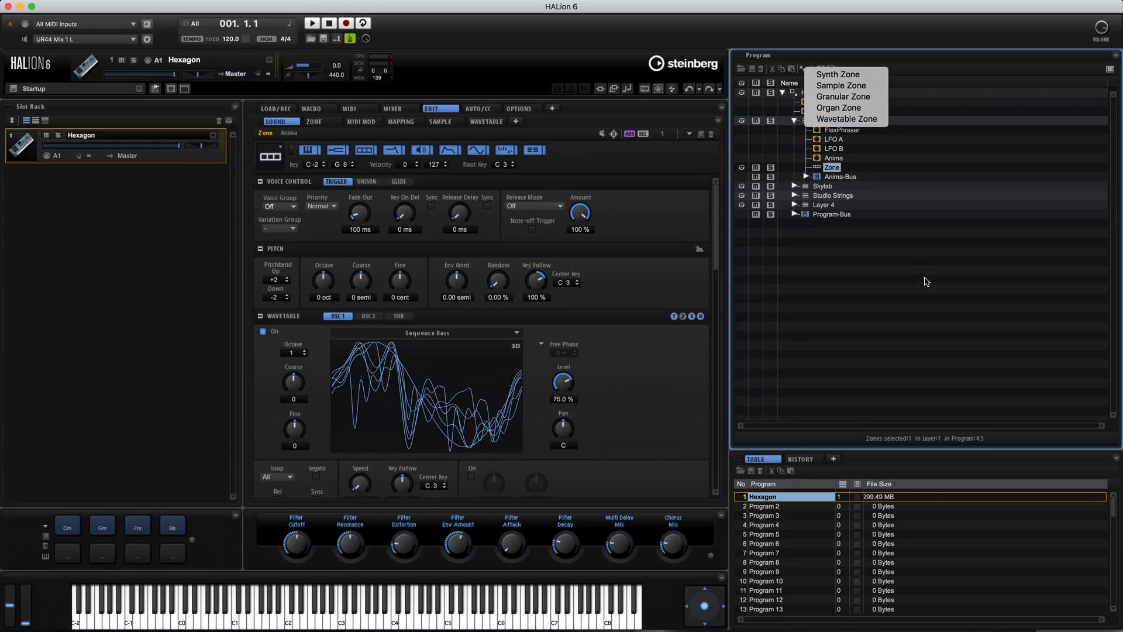
click(870, 256)
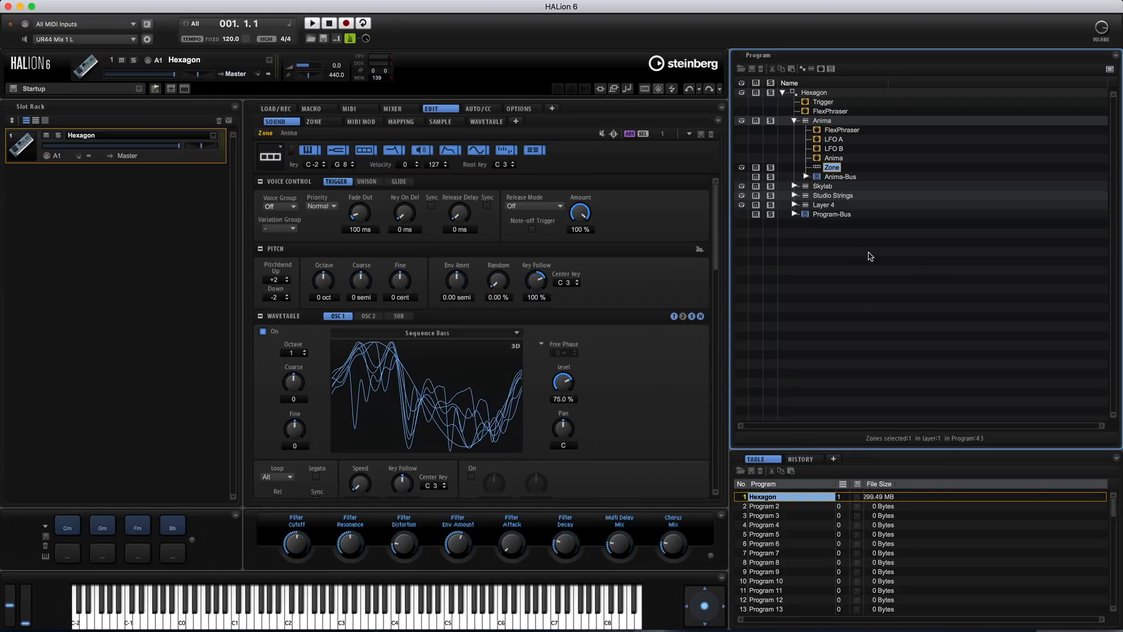
click(844, 177)
click(841, 169)
click(806, 176)
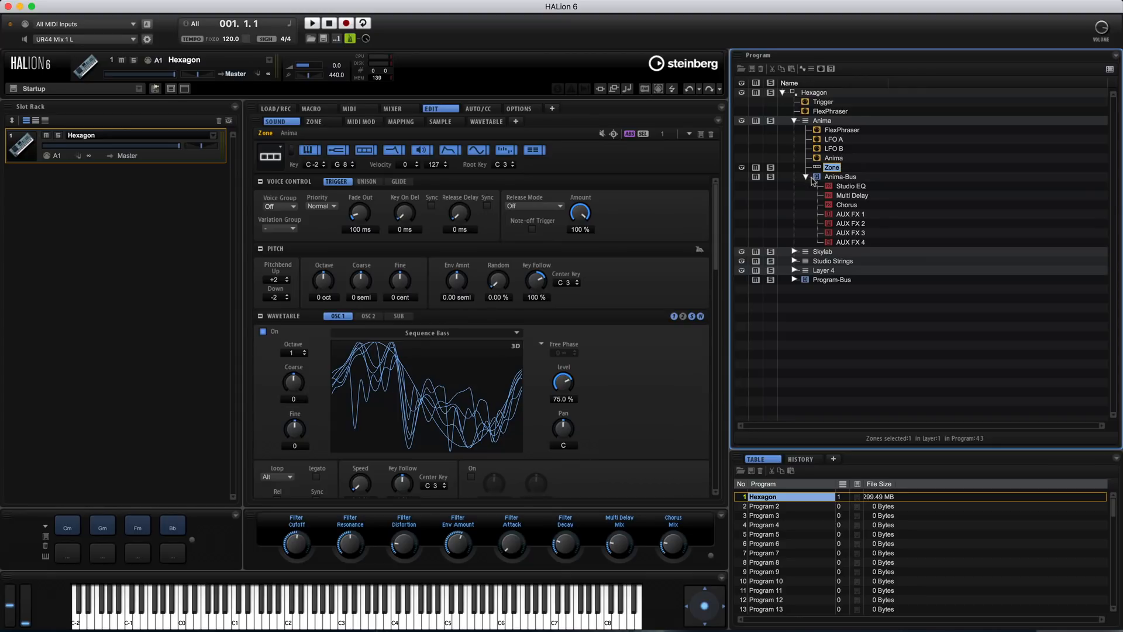
click(848, 178)
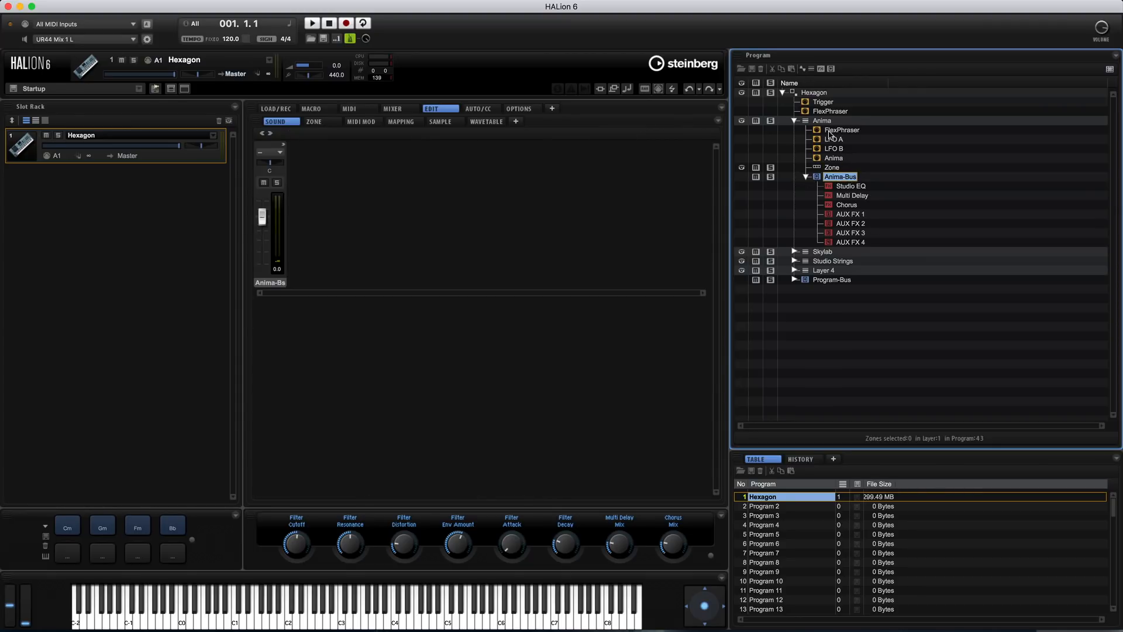
click(802, 123)
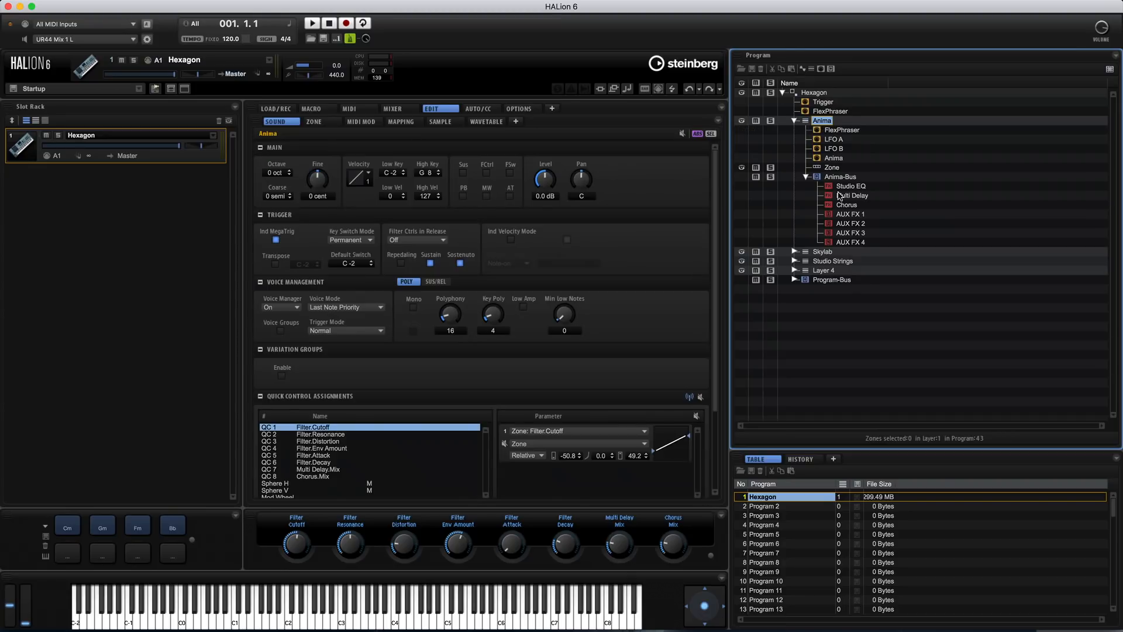
Review the Studio EQ, Multi Delay, Chorus and AUX FX effects on the Anima-Bus, and collapse the Anima layer
click(856, 187)
click(857, 197)
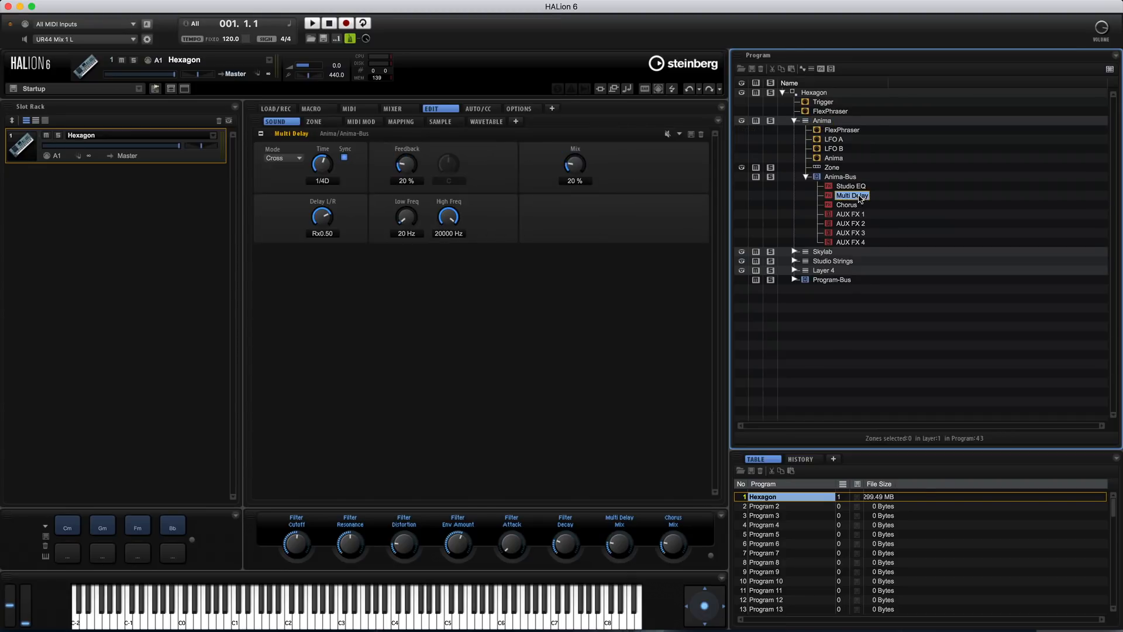
click(856, 205)
click(850, 185)
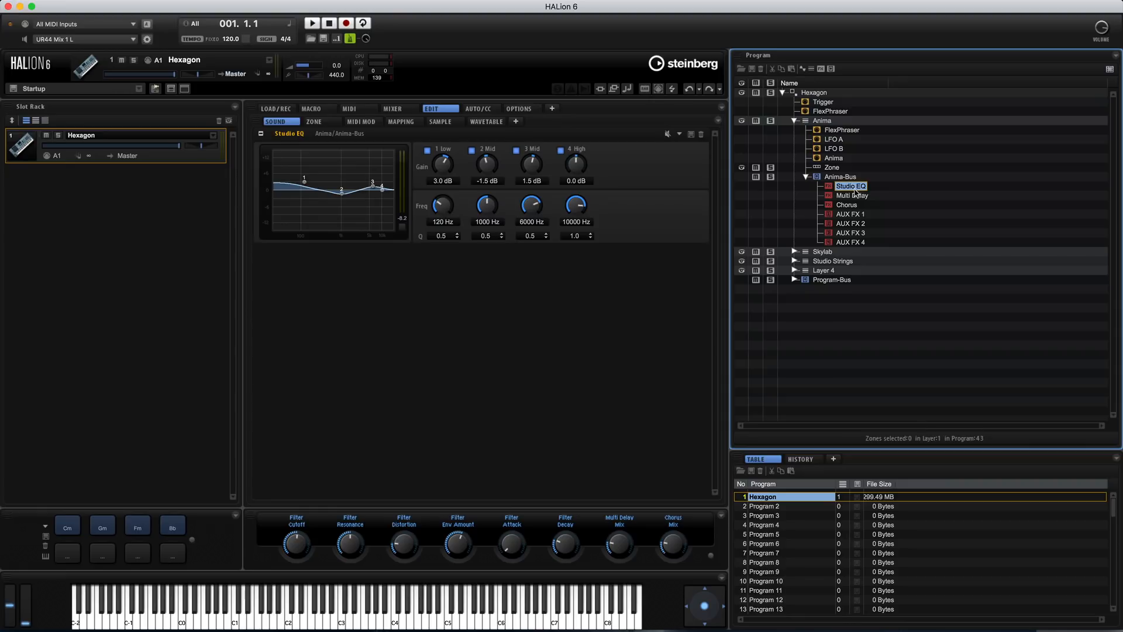
click(857, 197)
click(854, 205)
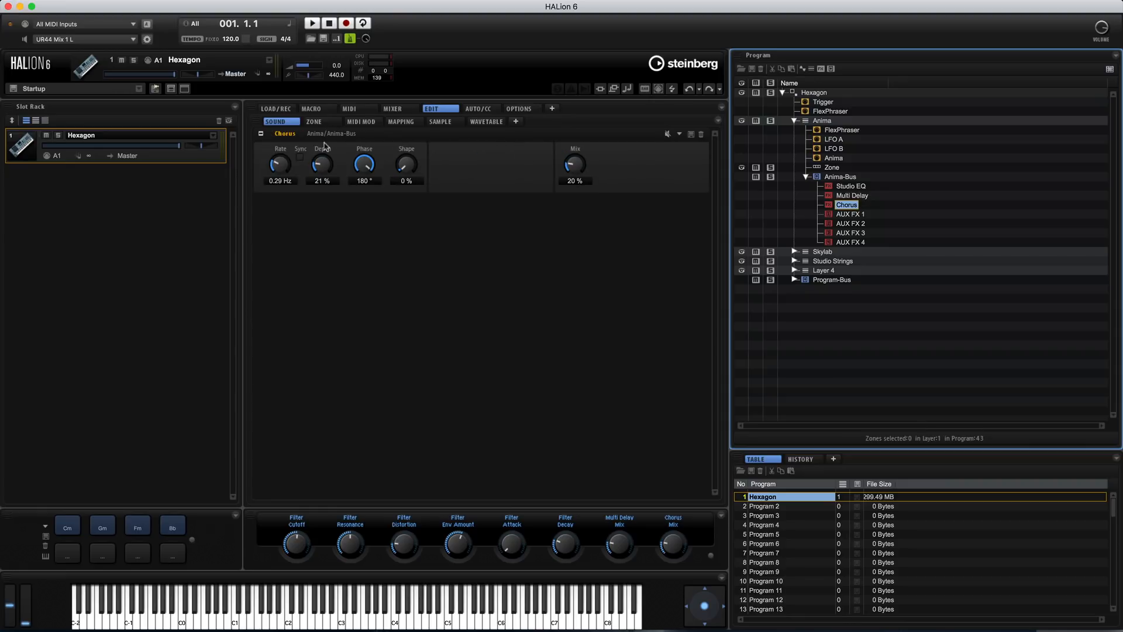
click(858, 196)
click(856, 186)
click(861, 215)
click(858, 234)
click(859, 240)
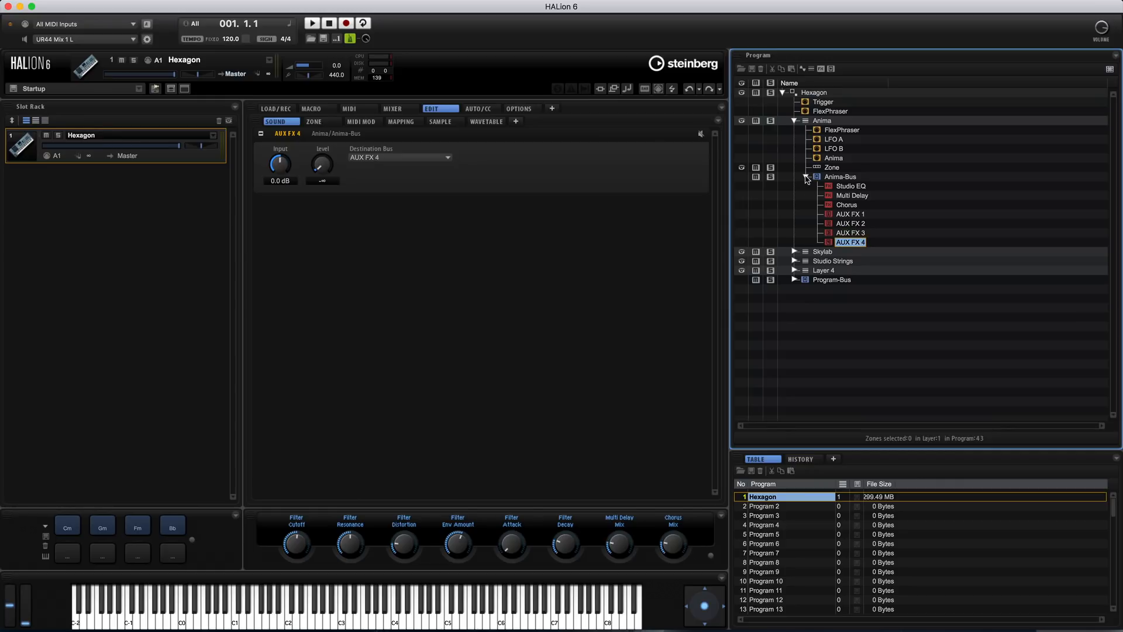
click(807, 177)
click(795, 120)
Examine the Skylab layer's FlexPhraser, LFO A, LFO B and Skylab script modules and its layer settings
click(794, 130)
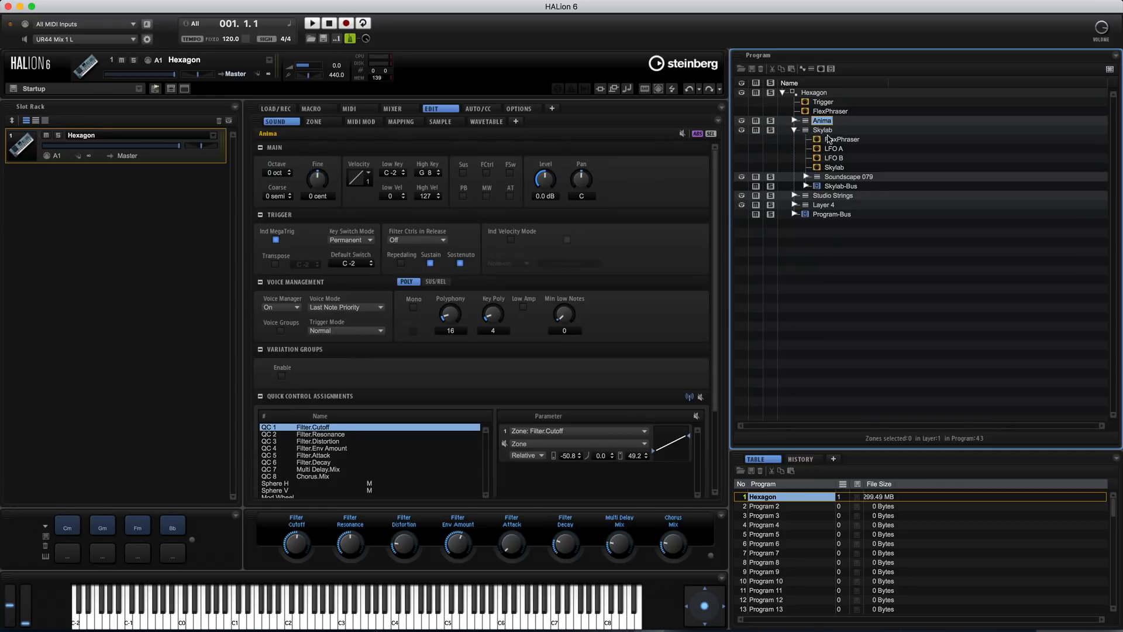
click(838, 142)
click(836, 151)
click(838, 158)
click(840, 168)
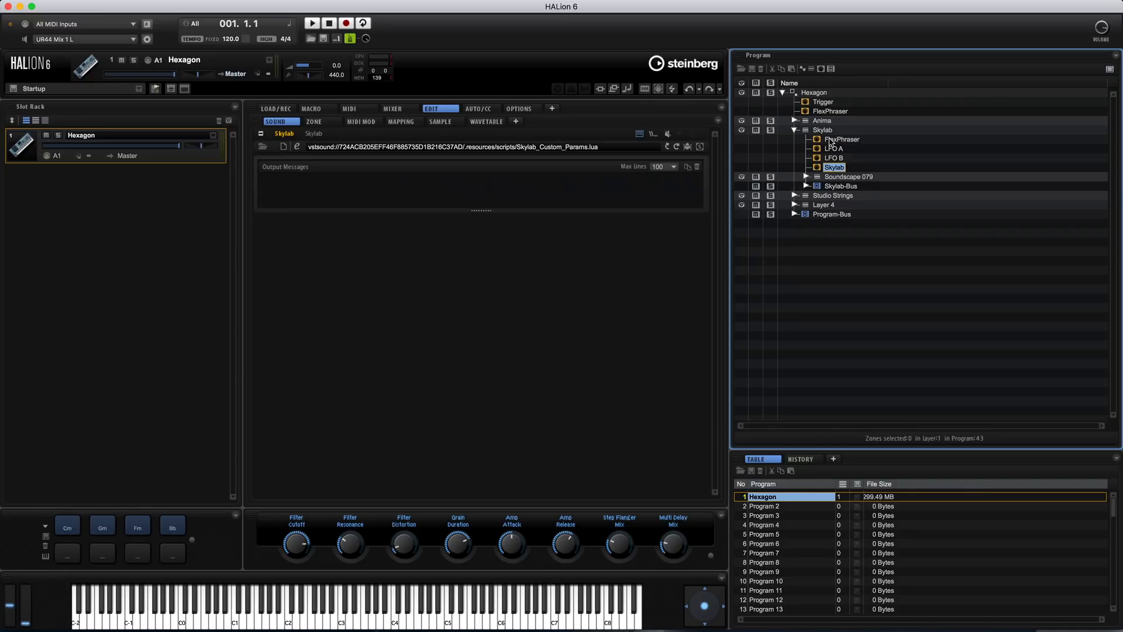
click(796, 132)
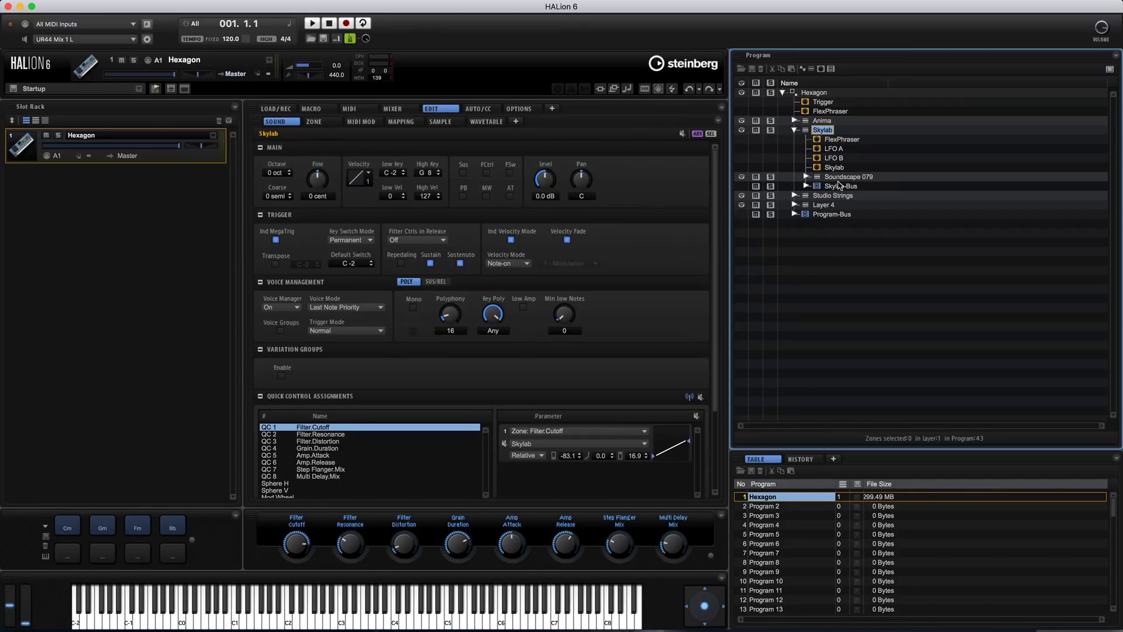
click(794, 130)
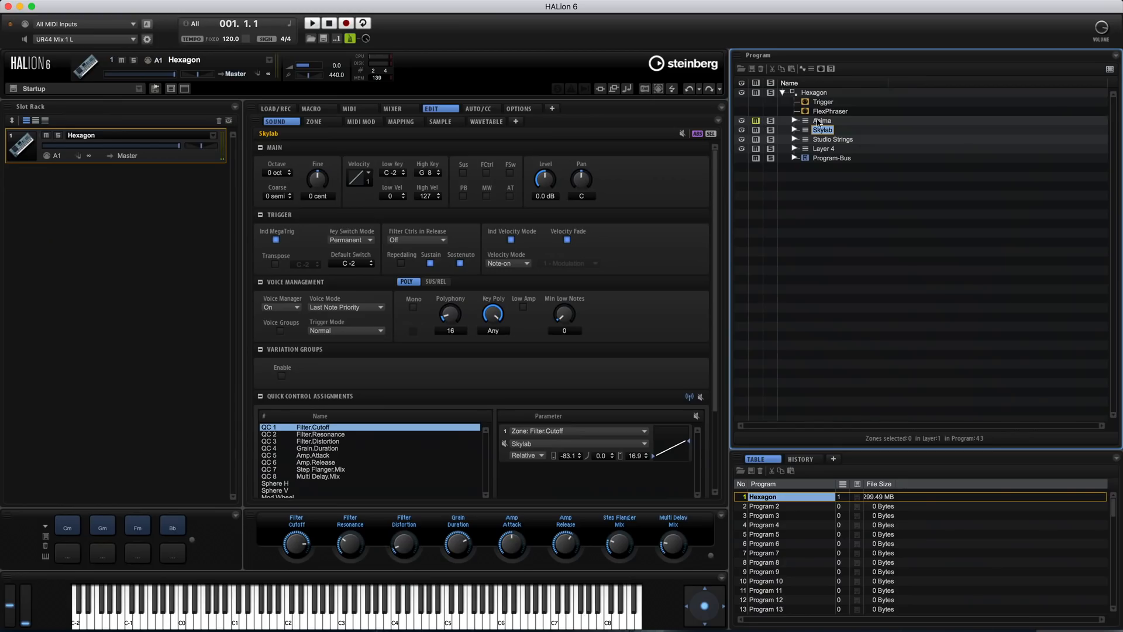
Audition the Anima and Skylab layers using mute and solo, and clear the Skylab solo
click(821, 121)
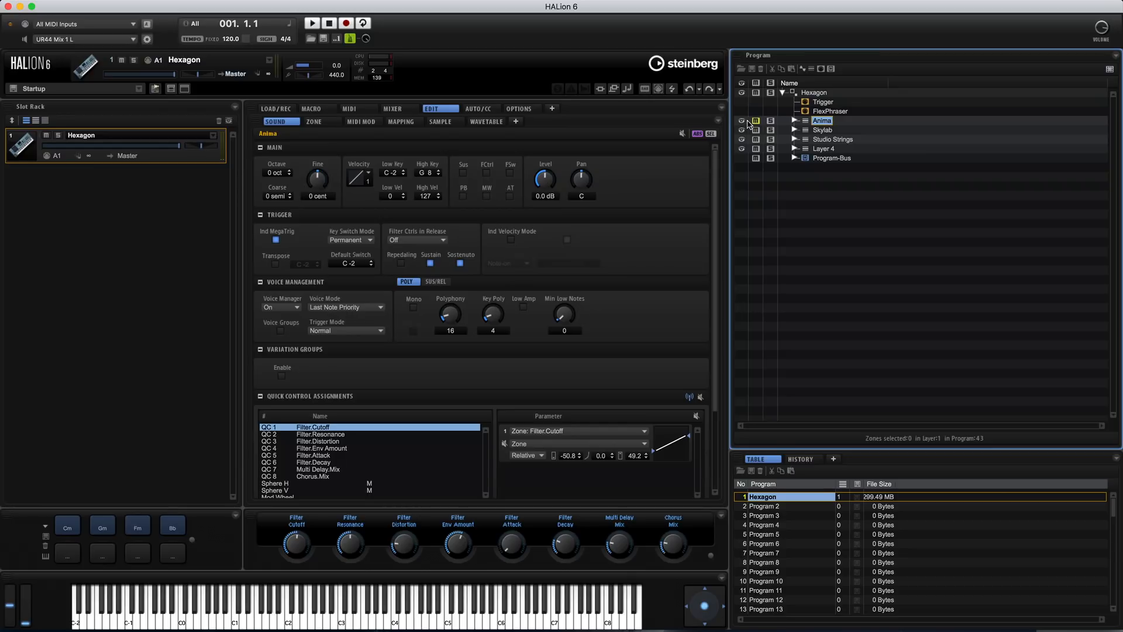
click(822, 130)
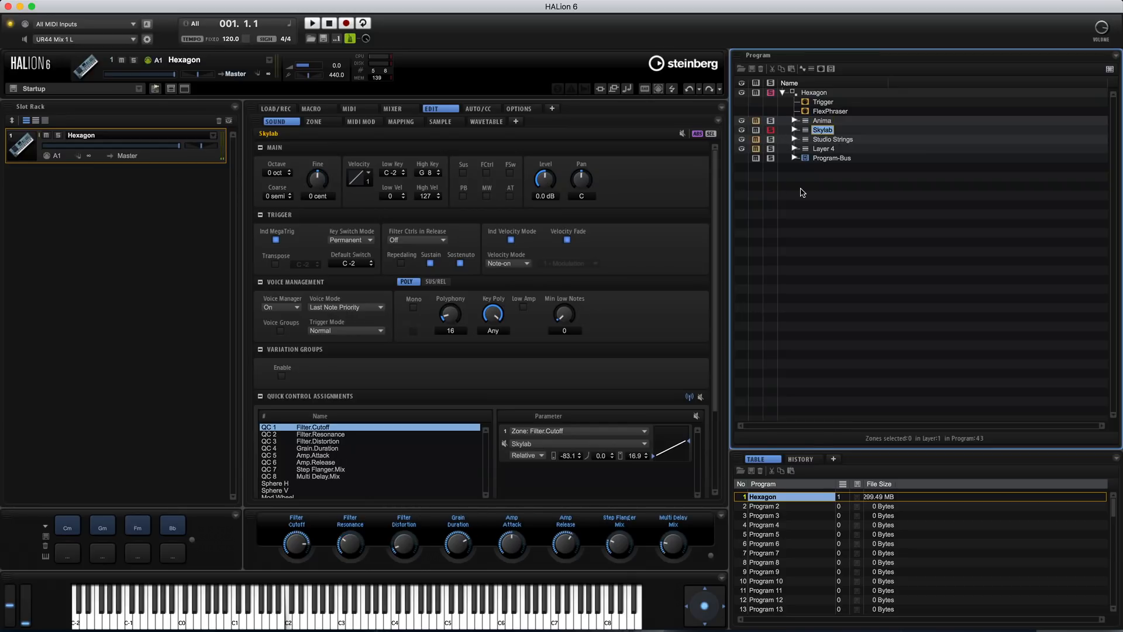
click(771, 131)
Review the Program-Bus and its Studio EQ, Reverb, Vintage Compressor and AUX effects, and reselect the Skylab layer
click(827, 159)
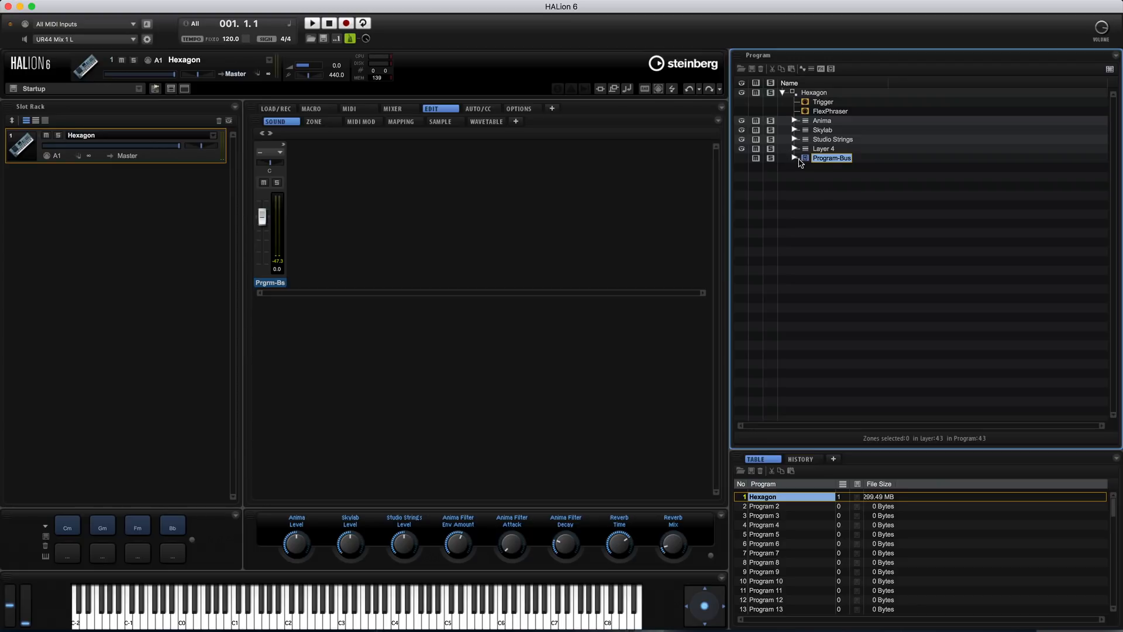
click(794, 158)
click(842, 170)
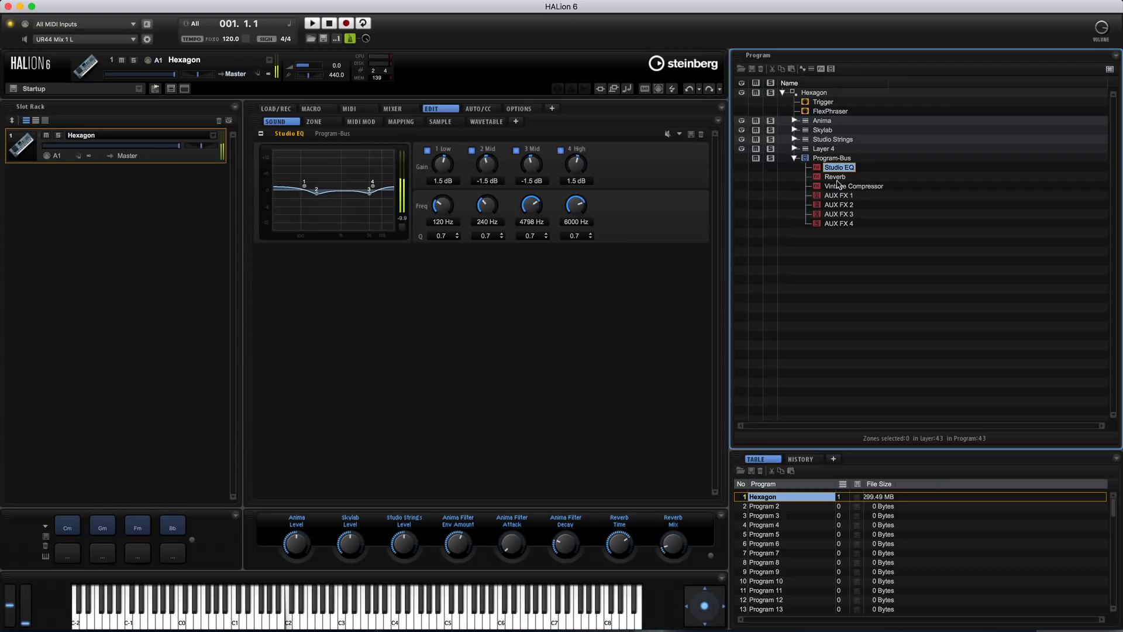
click(835, 177)
click(843, 187)
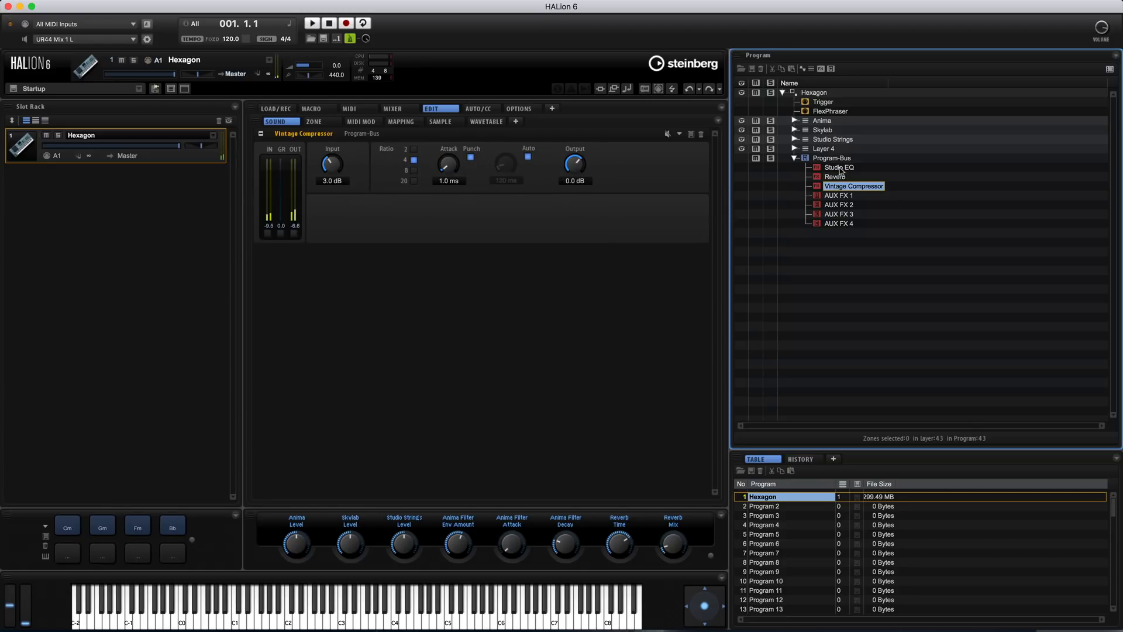
click(843, 207)
click(838, 169)
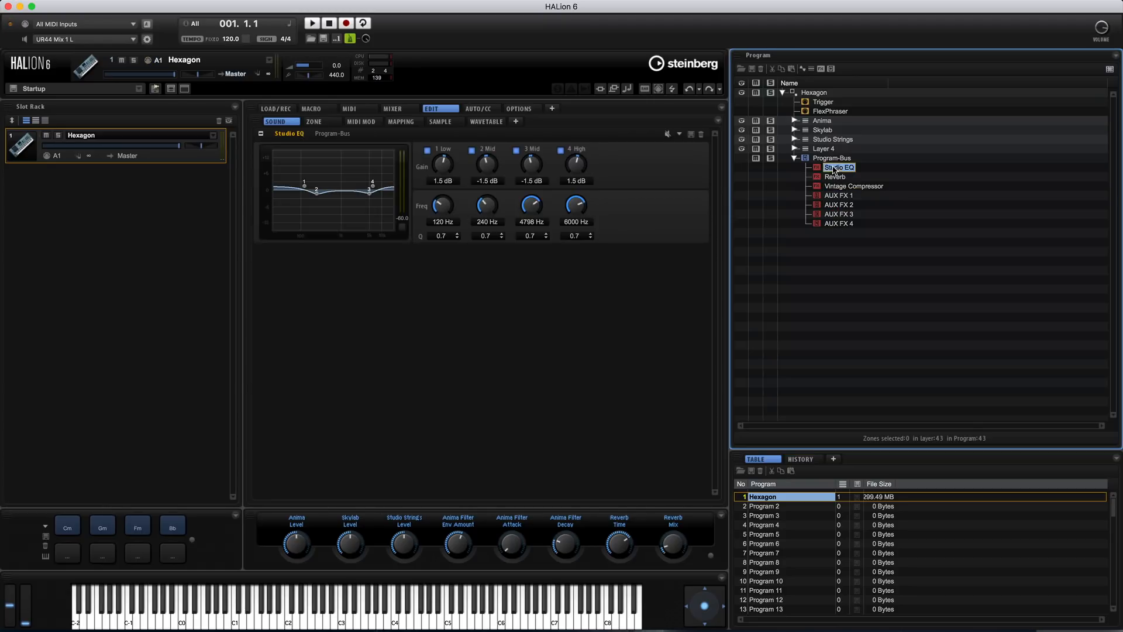
click(795, 158)
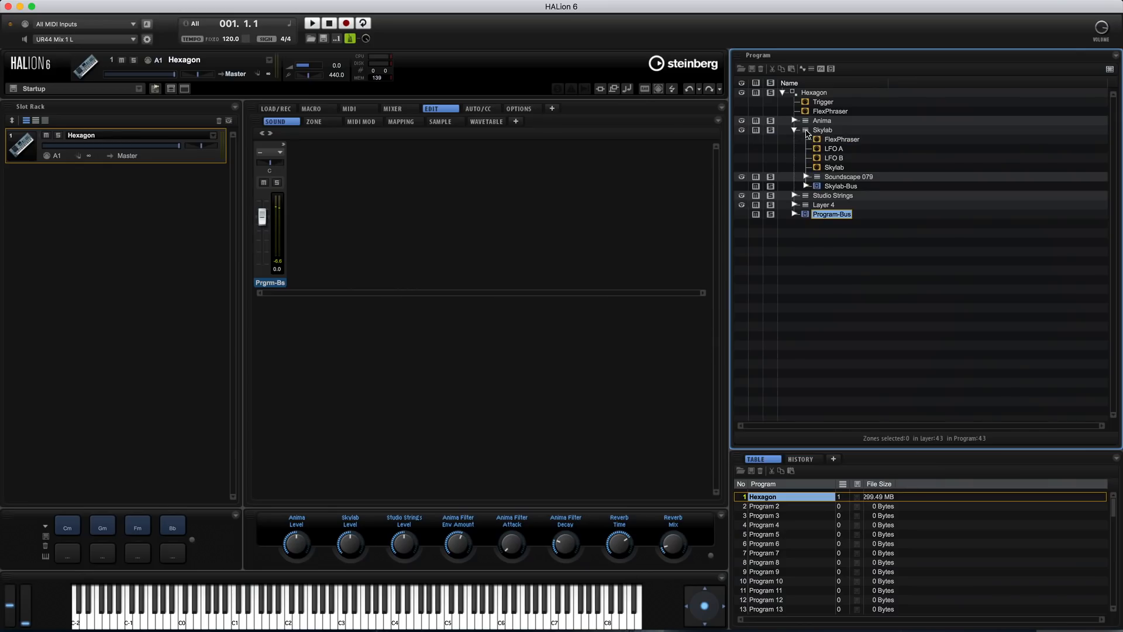
click(821, 129)
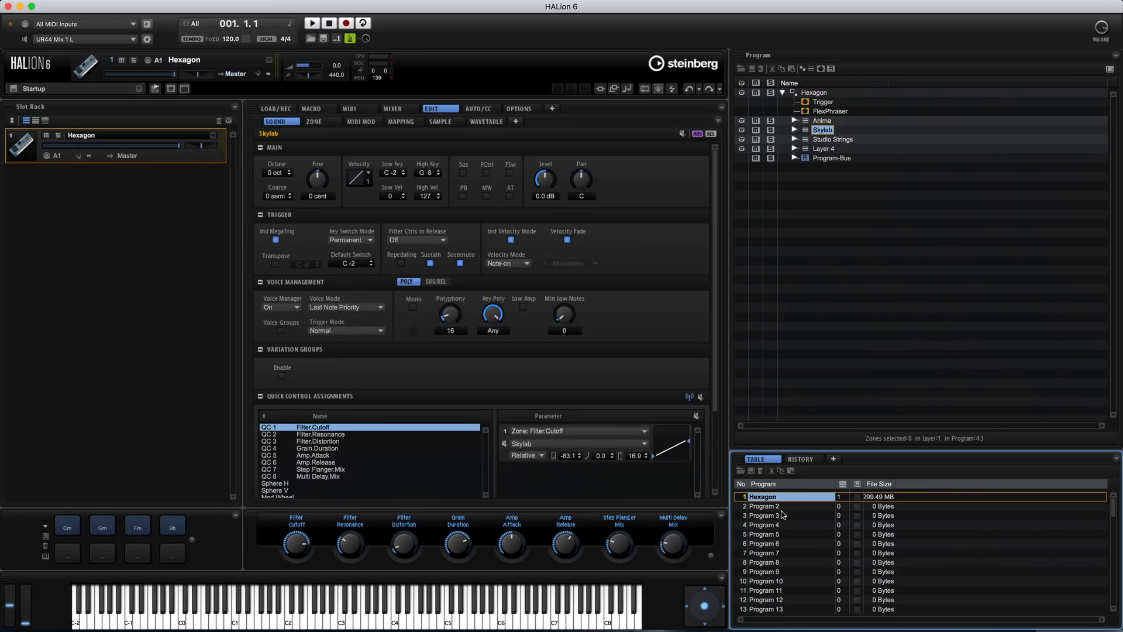
Delete the Hexagon program from the program table and load the empty Program 1 into the first slot
key(Delete)
drag(764, 502, 129, 177)
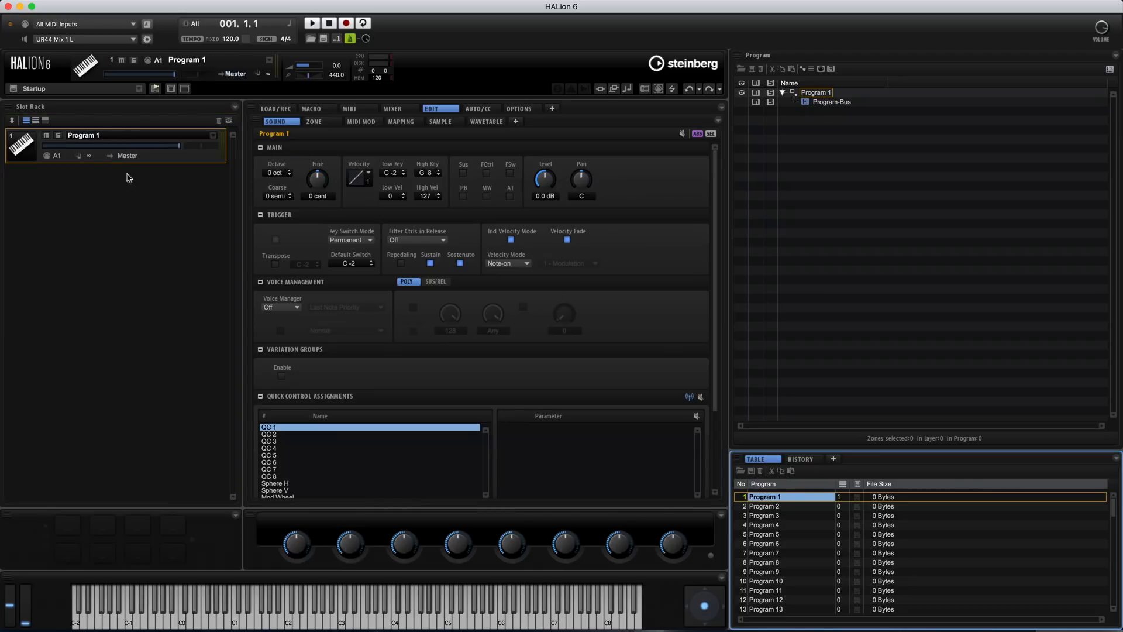
click(180, 163)
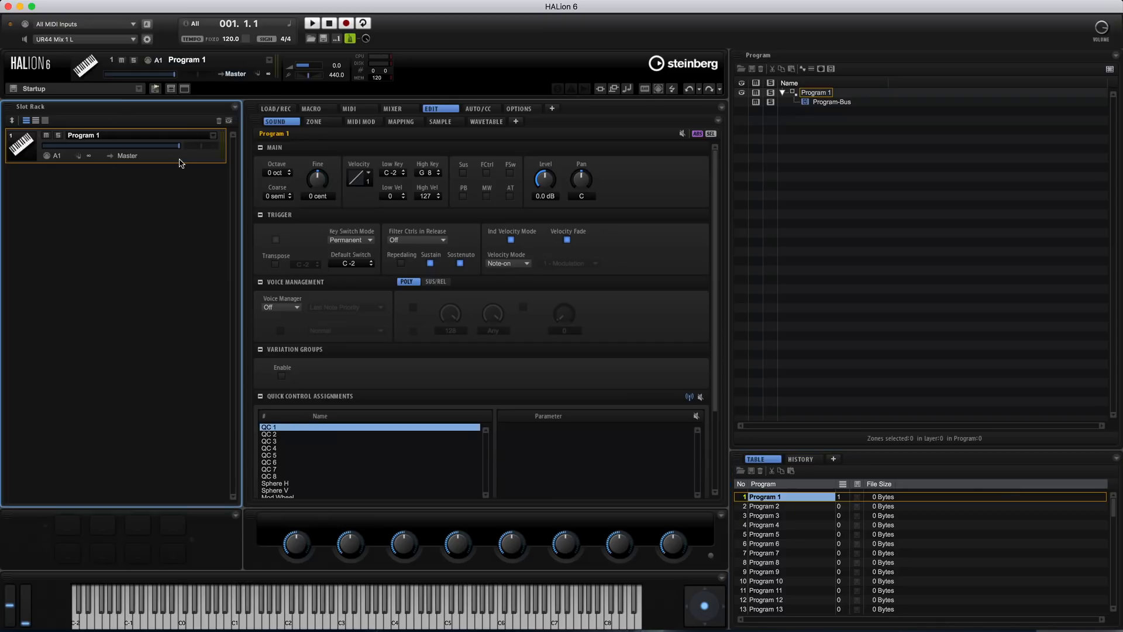
Select the empty Program 1 and check its Zone and Sample editors
click(816, 96)
click(323, 123)
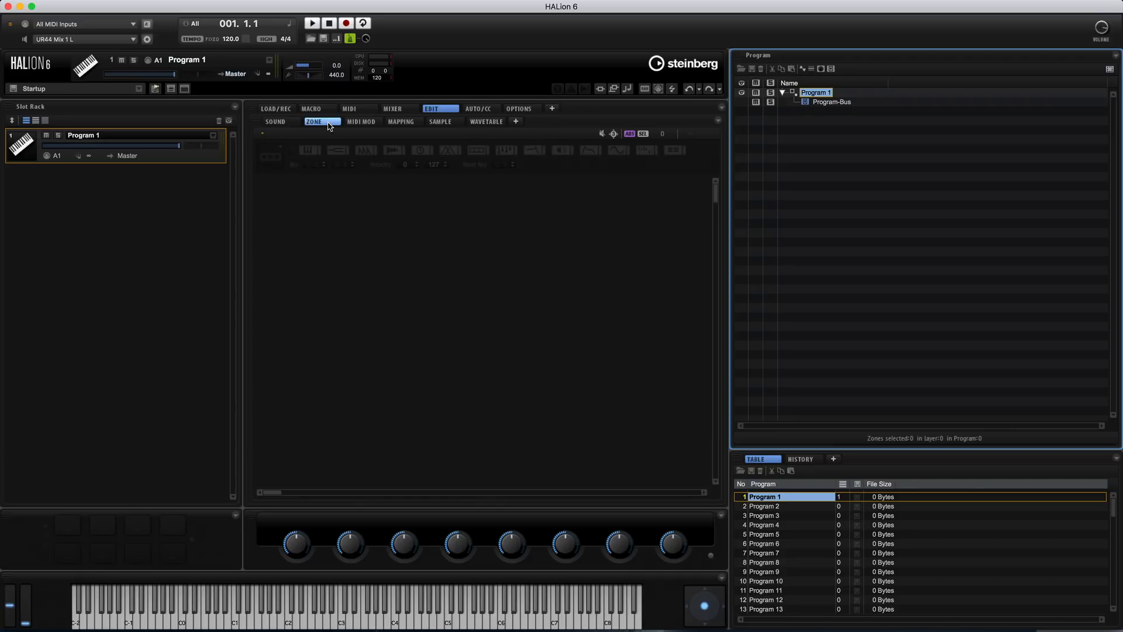
click(444, 121)
Browse Macintosh HD in the file browser to the Audio folder on the user's Desktop
click(297, 109)
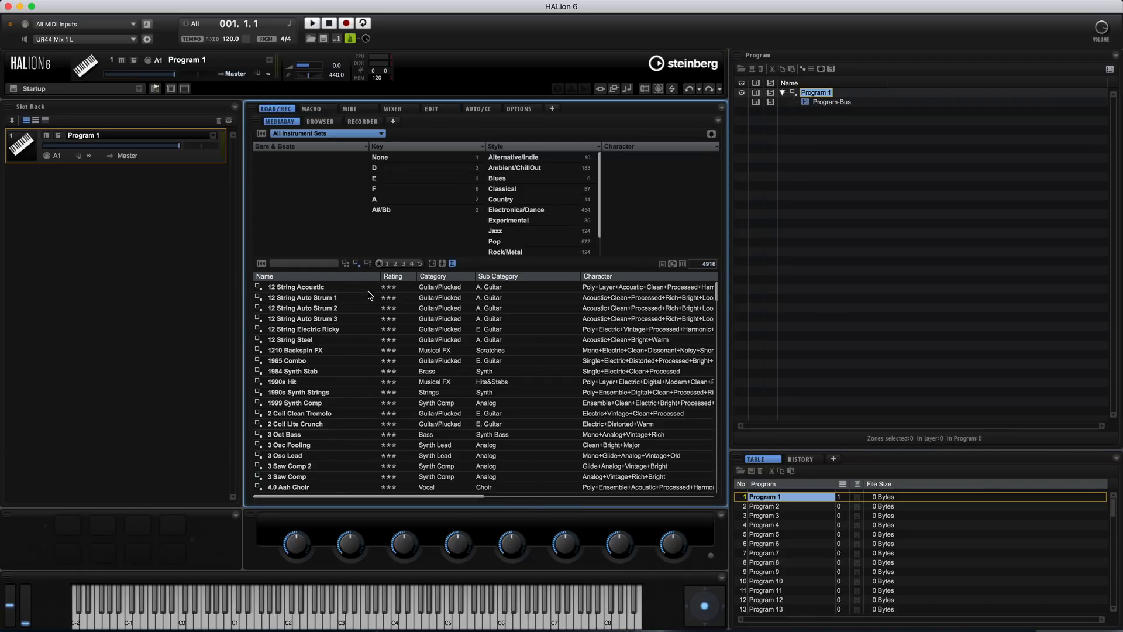
click(319, 122)
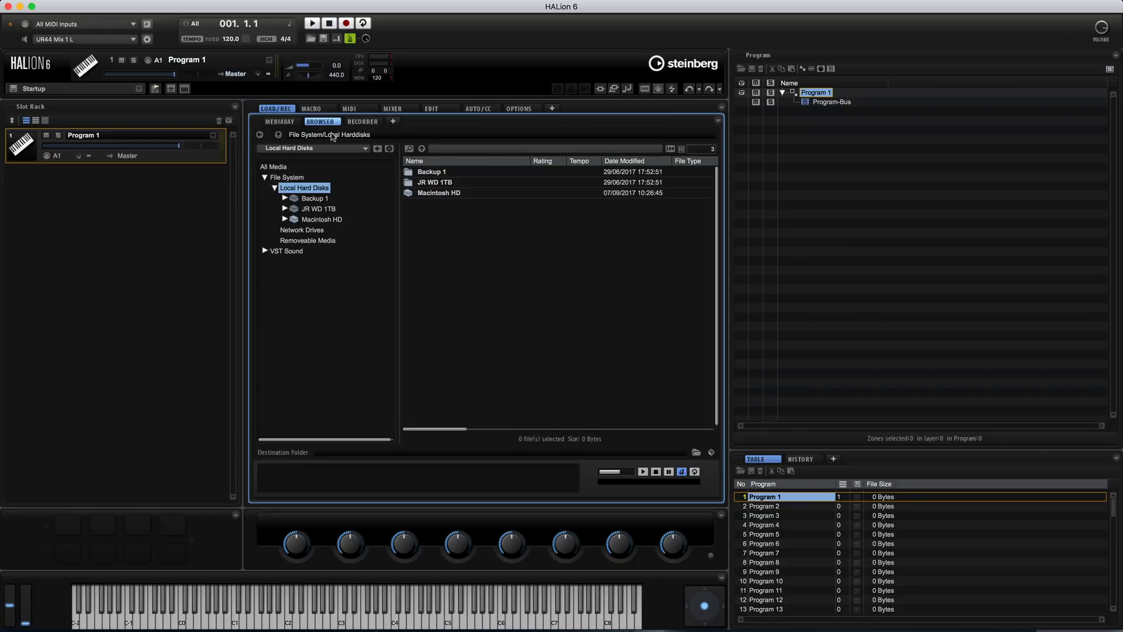
click(285, 220)
click(294, 261)
click(304, 272)
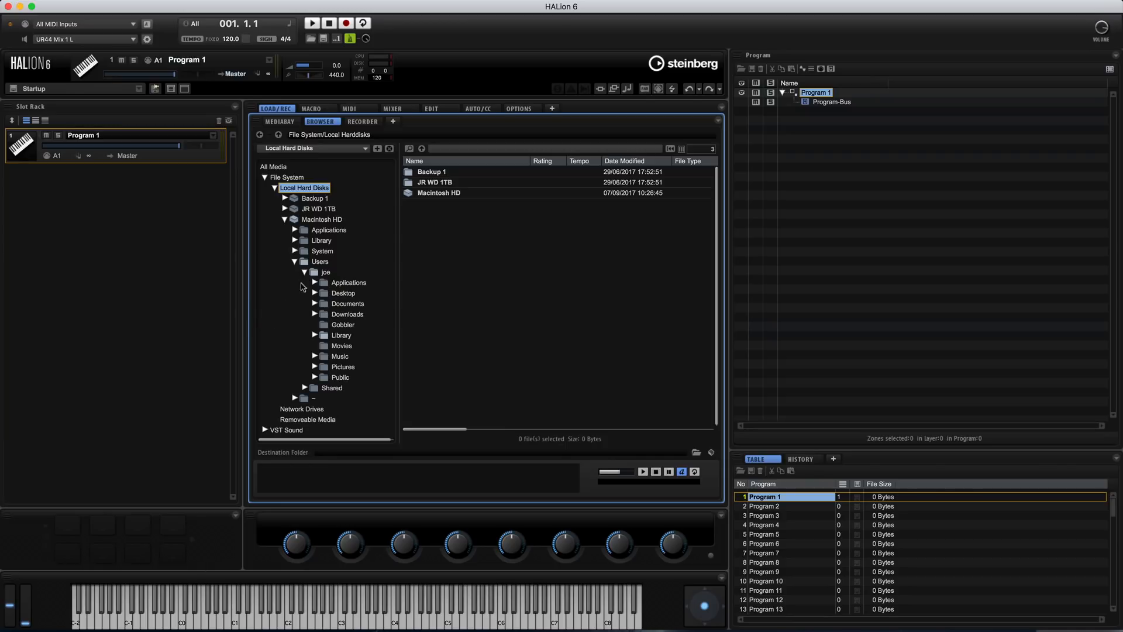
click(315, 293)
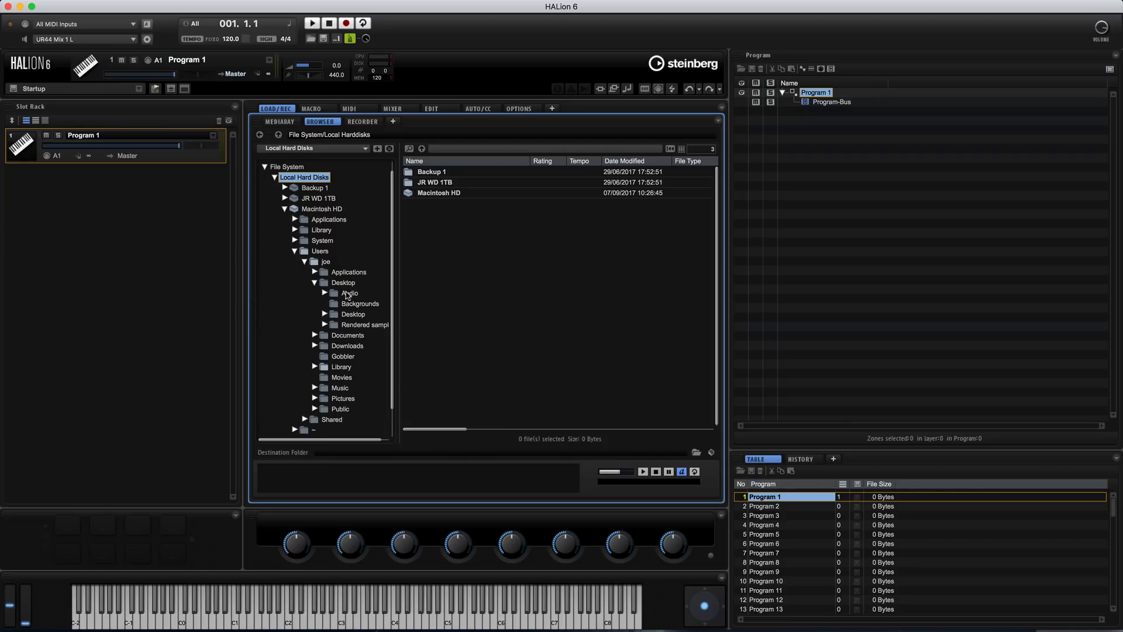
click(348, 293)
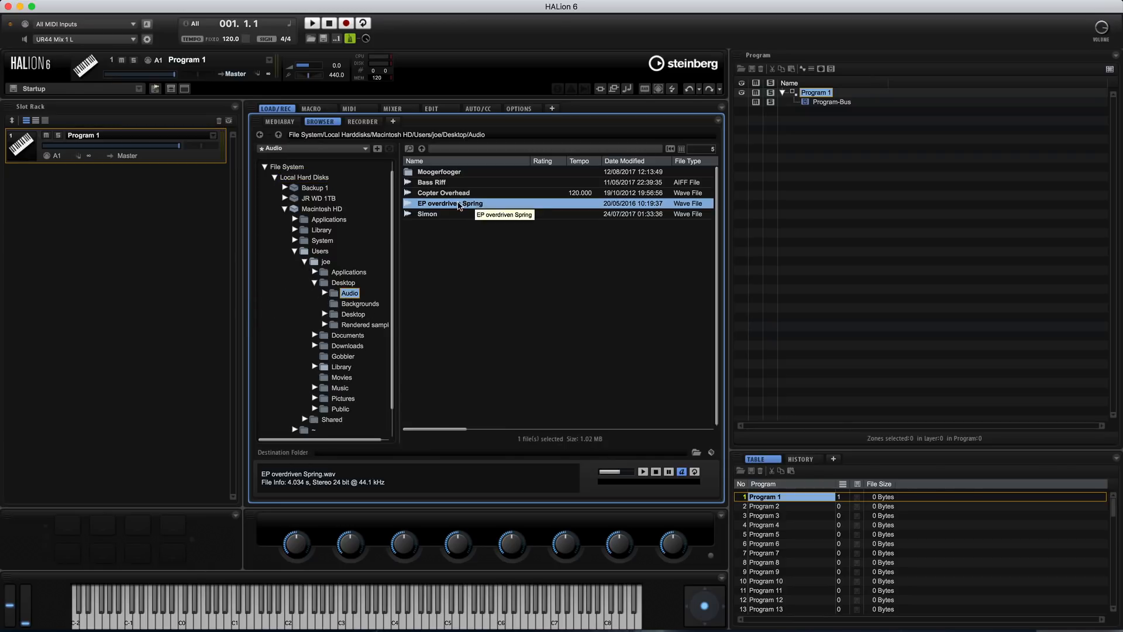
Preview EP overdriven Spring, load it into Program 1 and open the program for zone editing
click(477, 206)
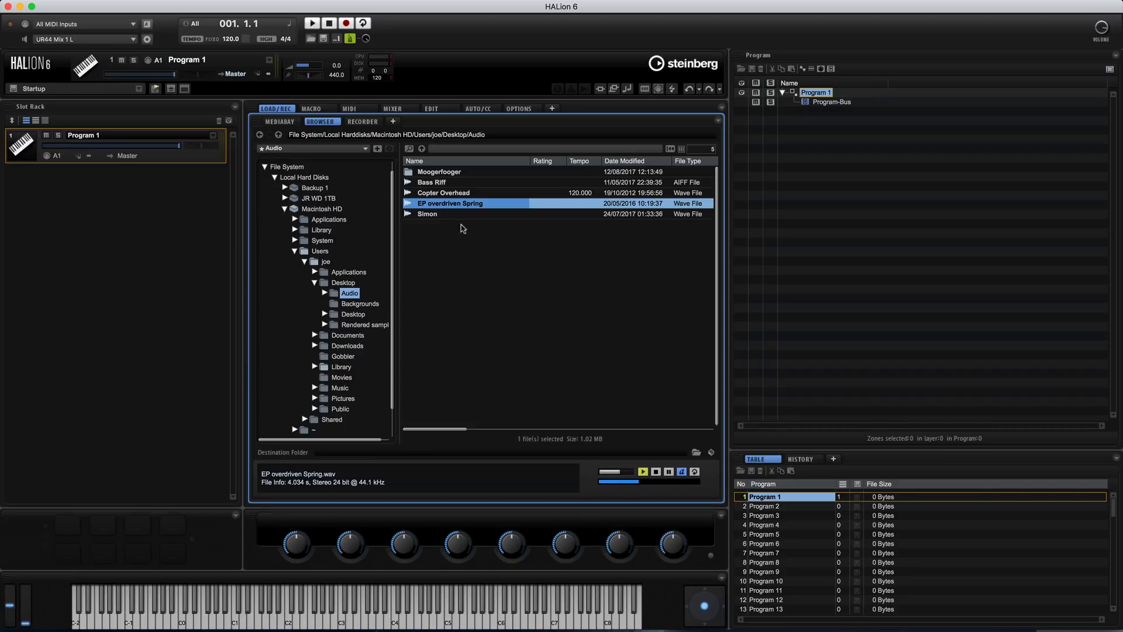
double_click(456, 207)
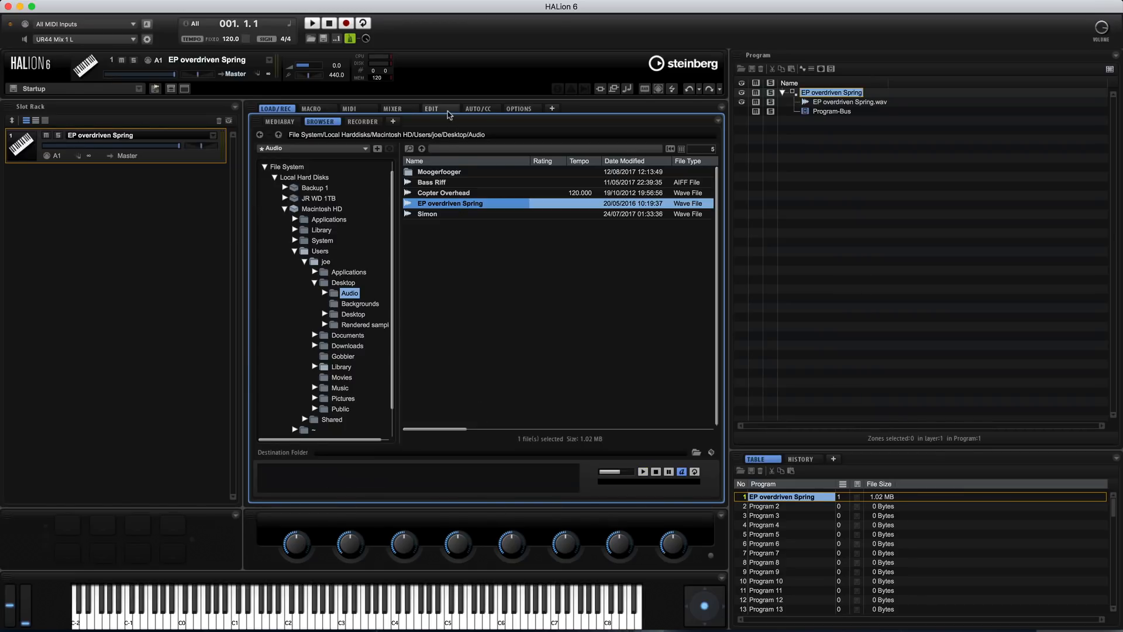
click(448, 109)
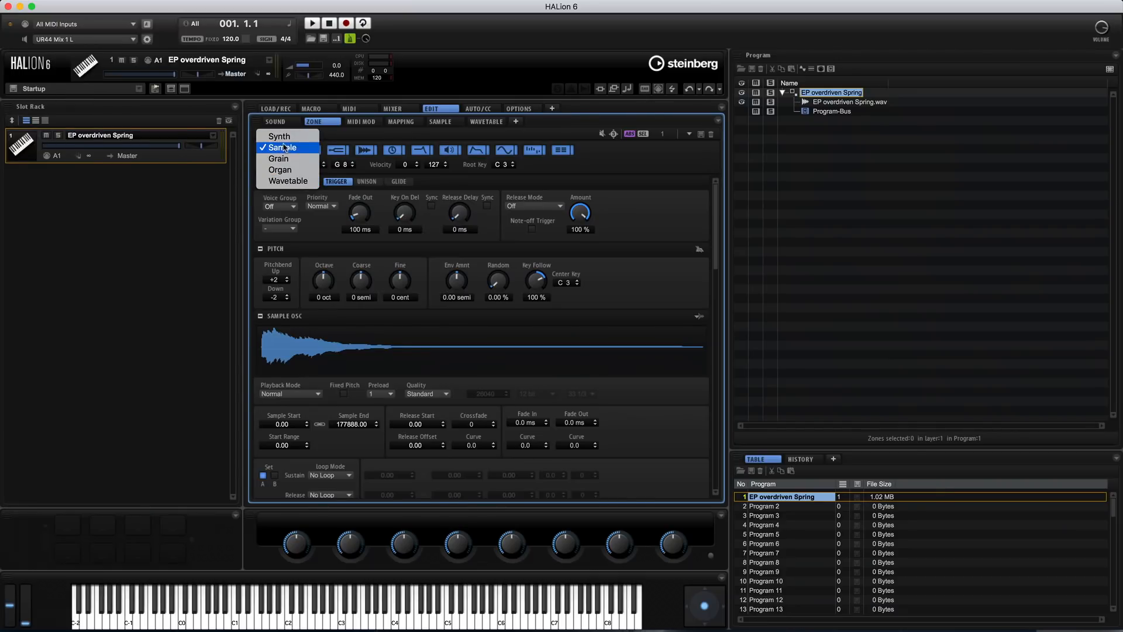
Try the Wavetable zone type and return the zone to the Sample type
click(288, 182)
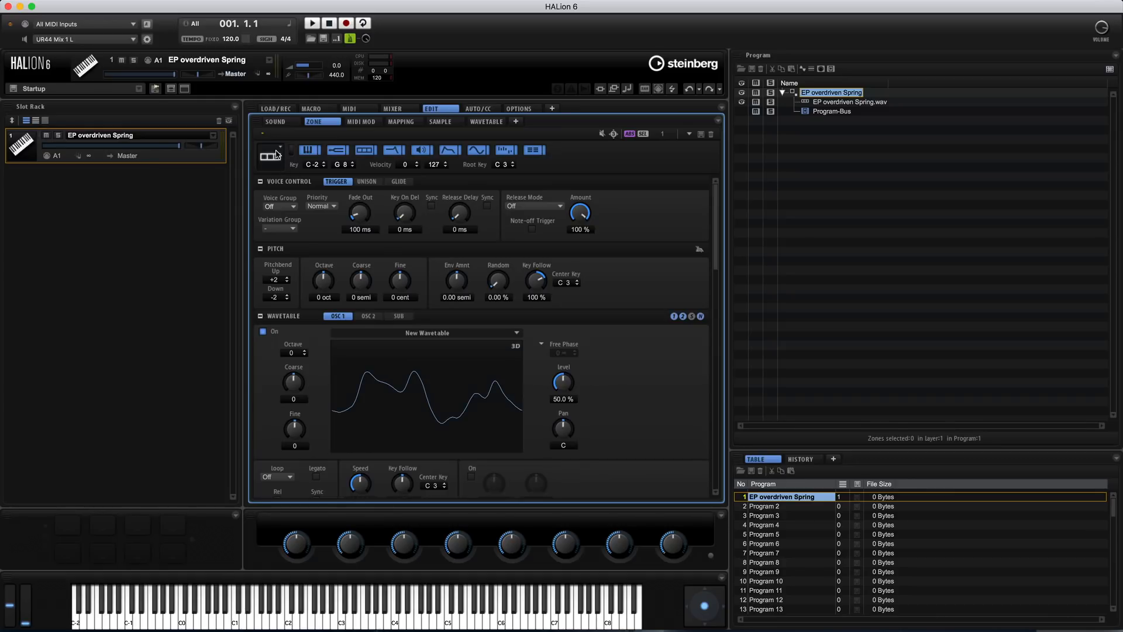
click(281, 153)
click(283, 115)
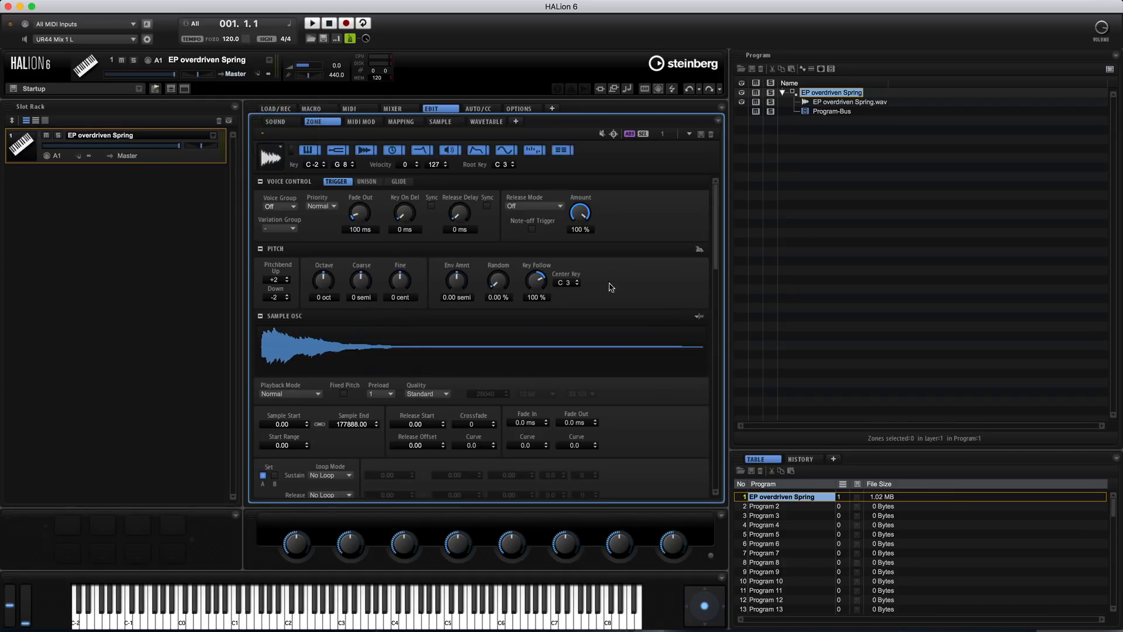
Look through the zone's Sample Osc, Filter and AudioWarp sections
drag(716, 192, 714, 157)
alt+click(277, 249)
alt+click(305, 267)
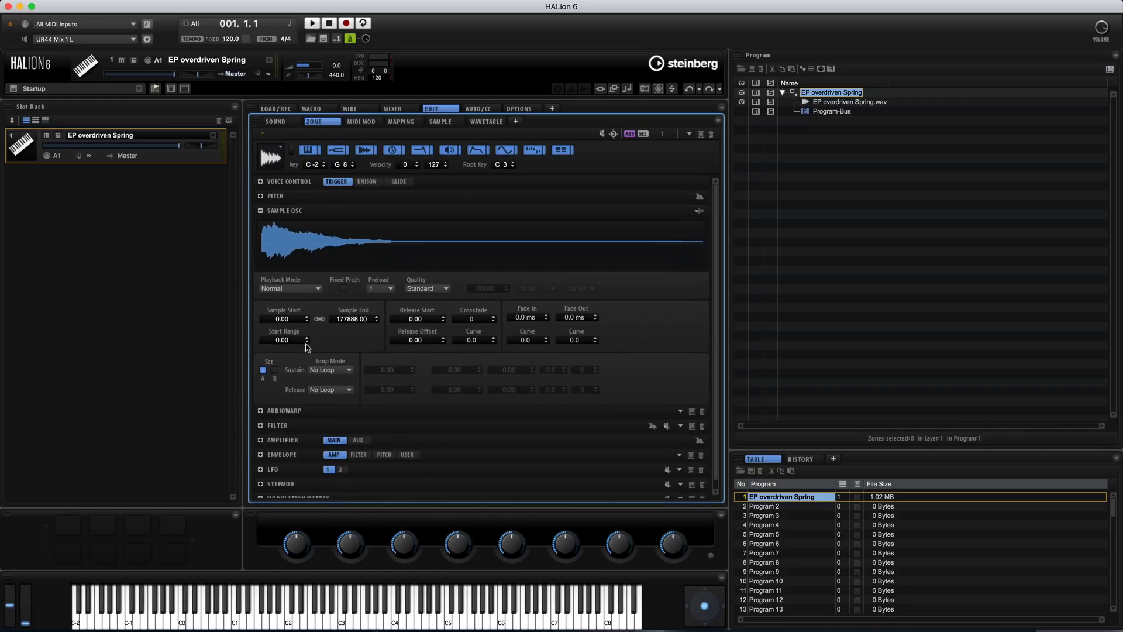
alt+click(288, 425)
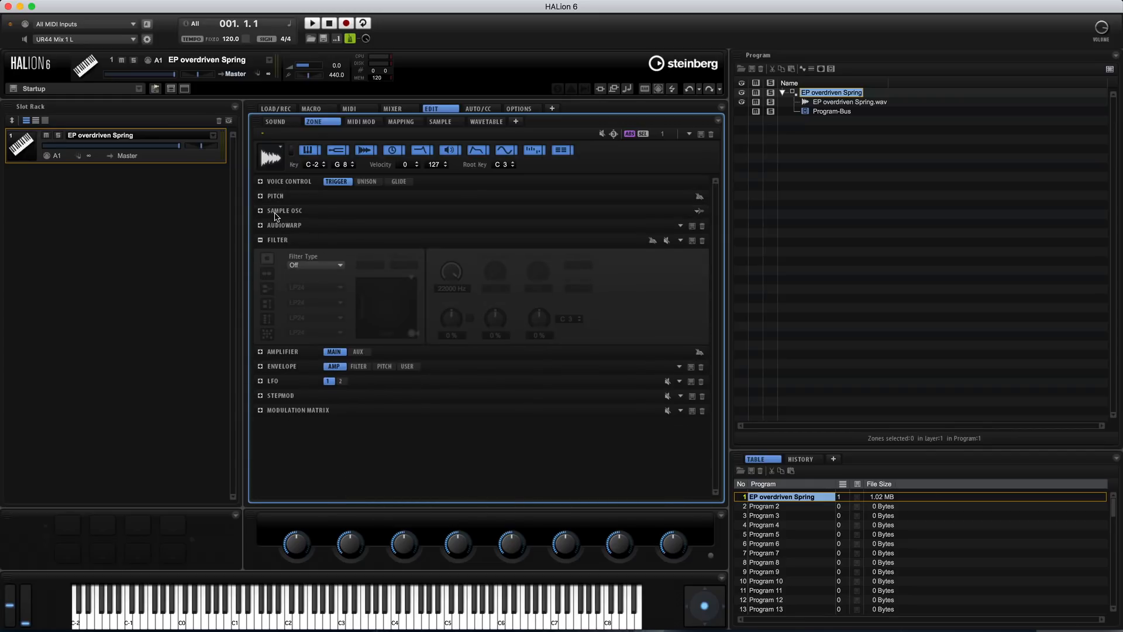
alt+click(291, 225)
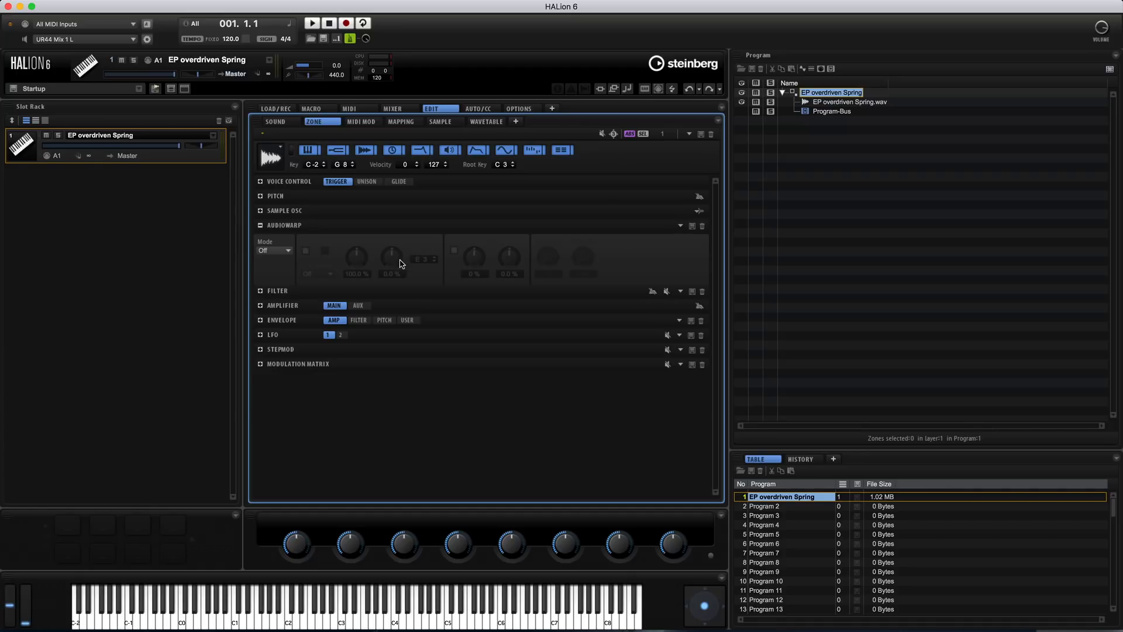
Try the Octave setting in the zone's Pitch section and review the Sample Osc waveform
alt+click(298, 197)
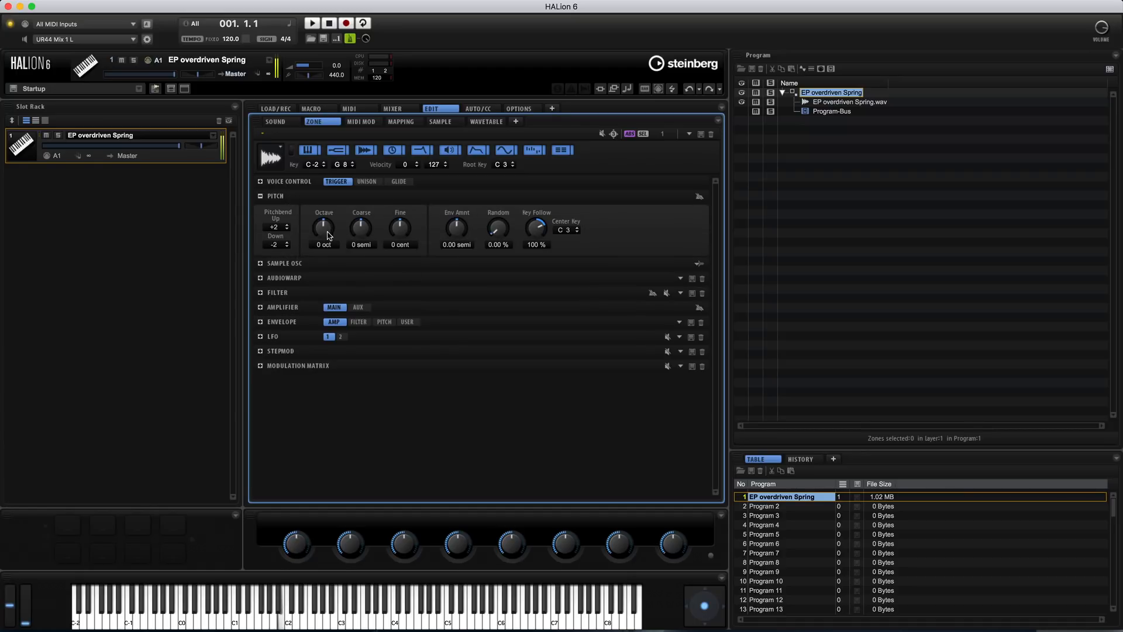
drag(329, 214, 332, 231)
click(274, 196)
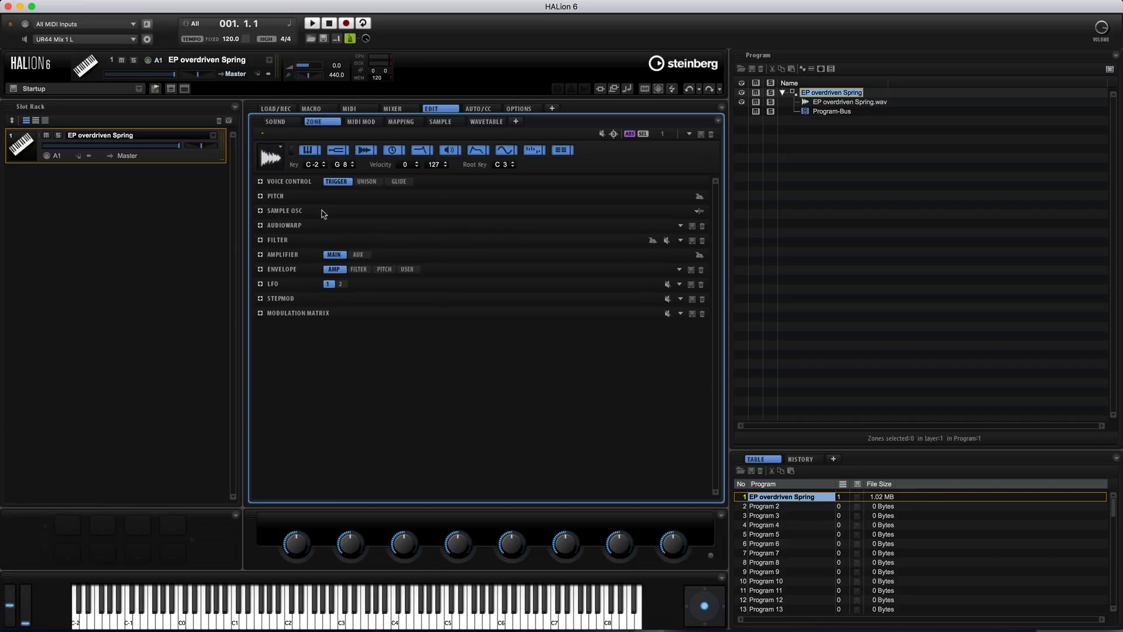
click(284, 211)
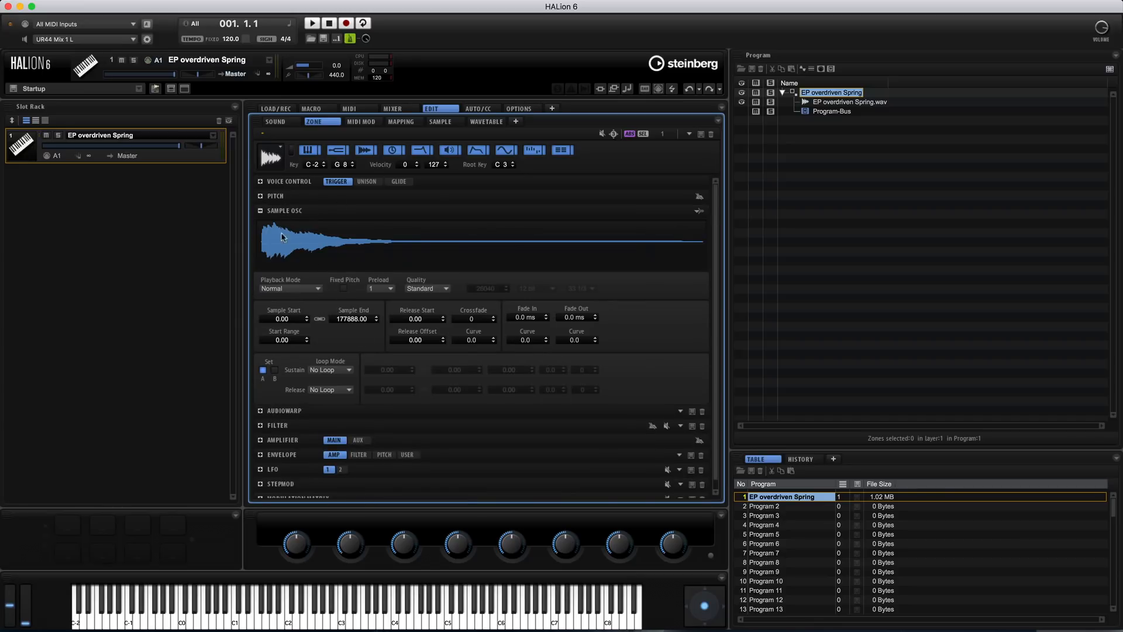
click(279, 210)
Turn on AudioWarp in Solo mode and slow its Speed to 33.9 %
click(281, 225)
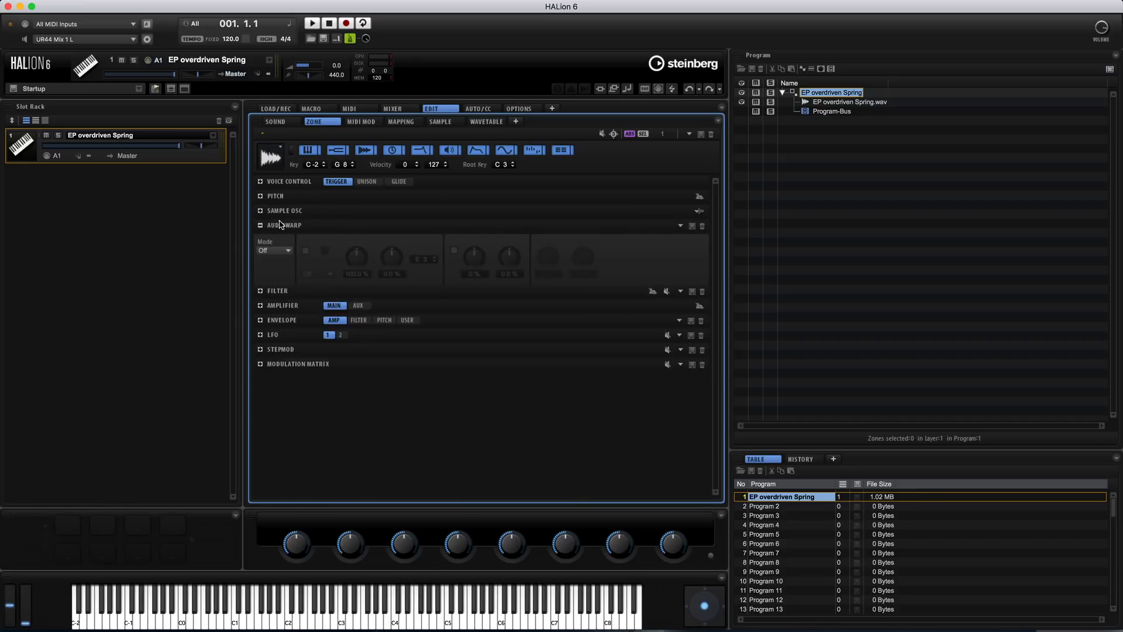
click(282, 256)
click(277, 261)
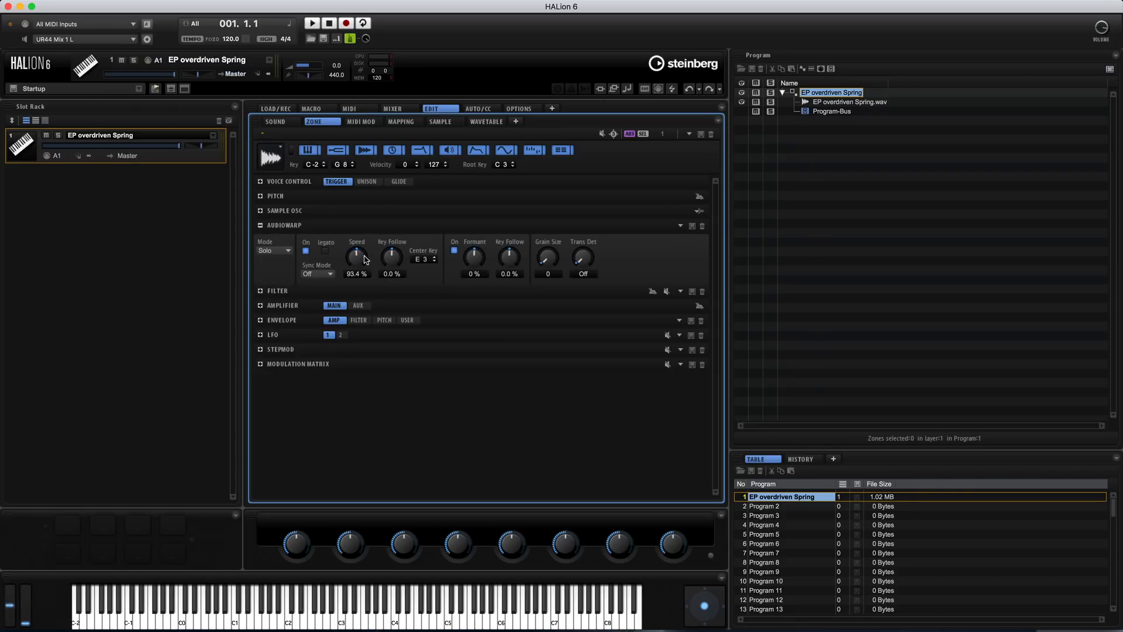
drag(366, 263, 364, 275)
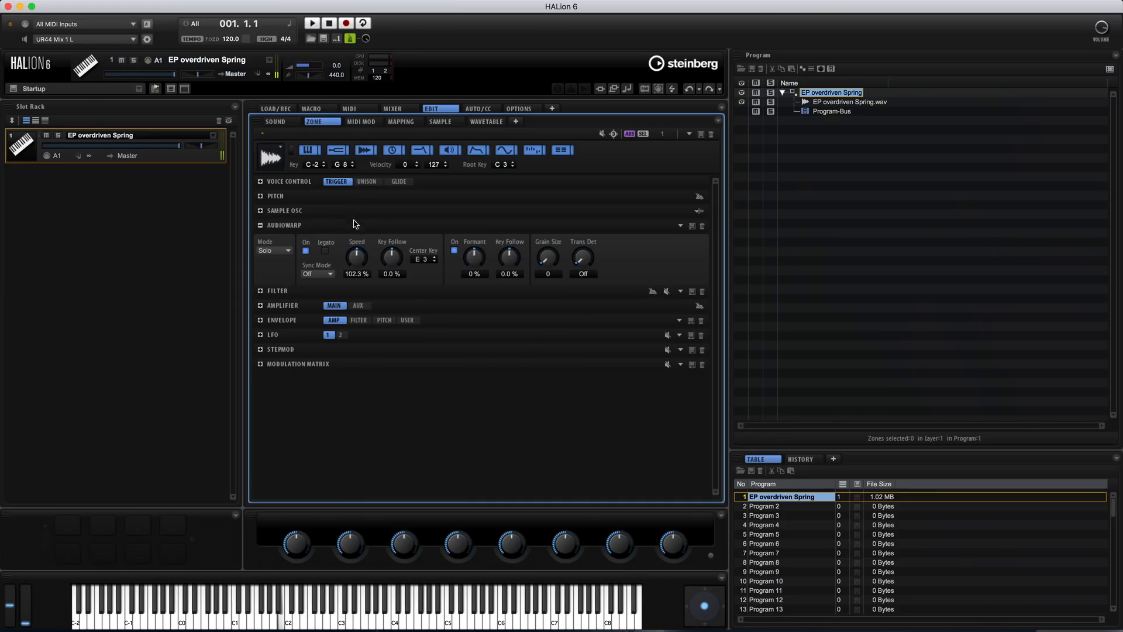
drag(355, 223, 357, 185)
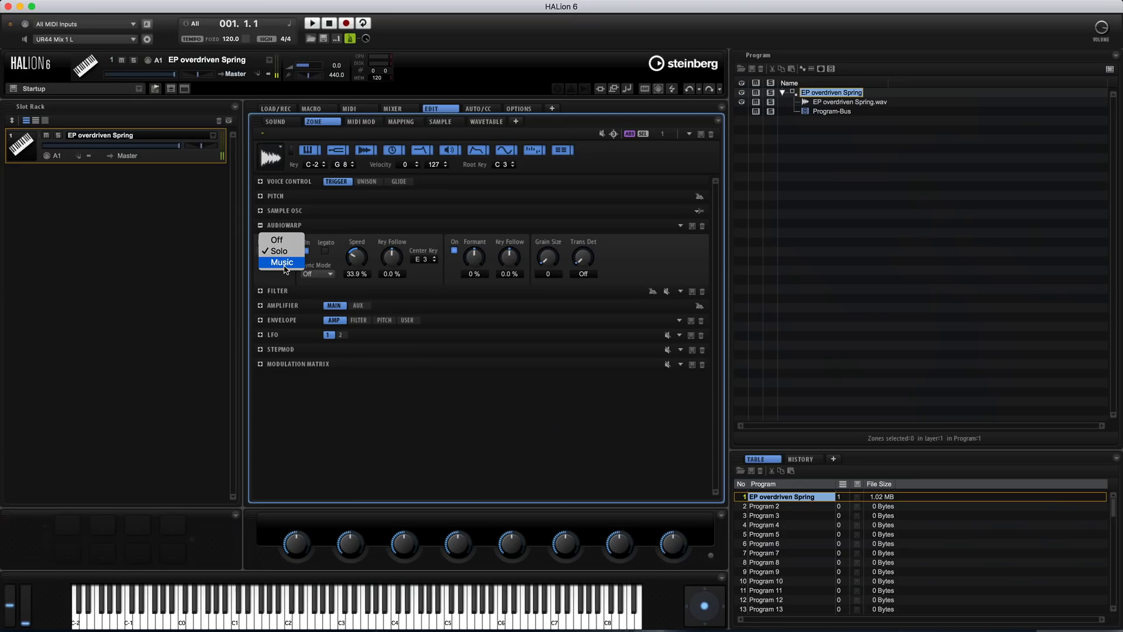
Switch AudioWarp to Music mode and set its Sync Mode to Beats
click(285, 268)
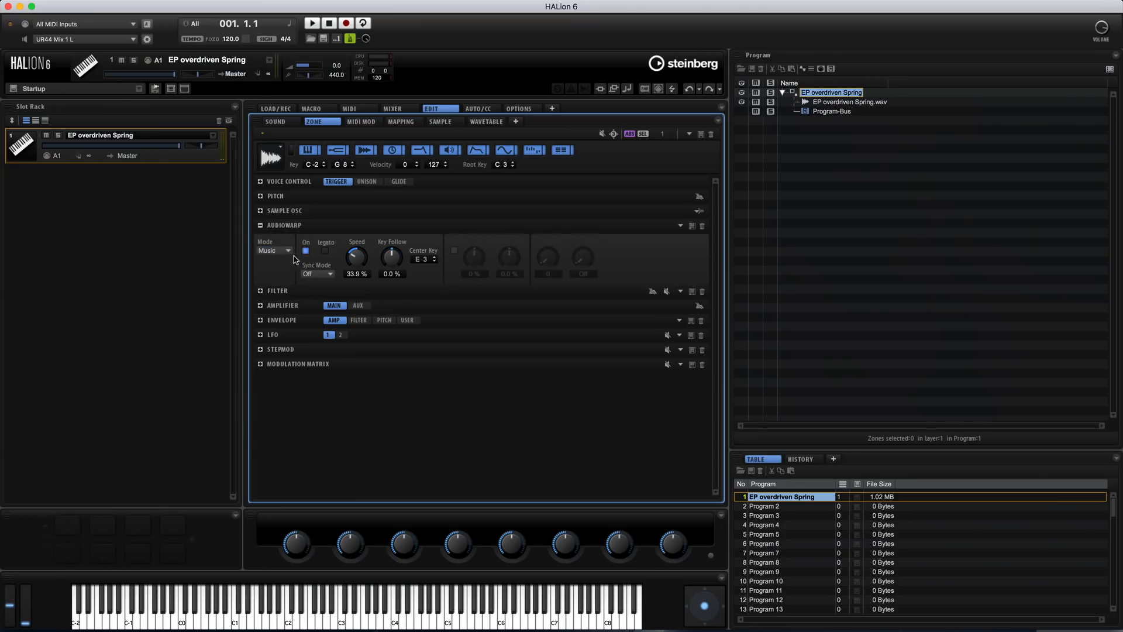
click(326, 275)
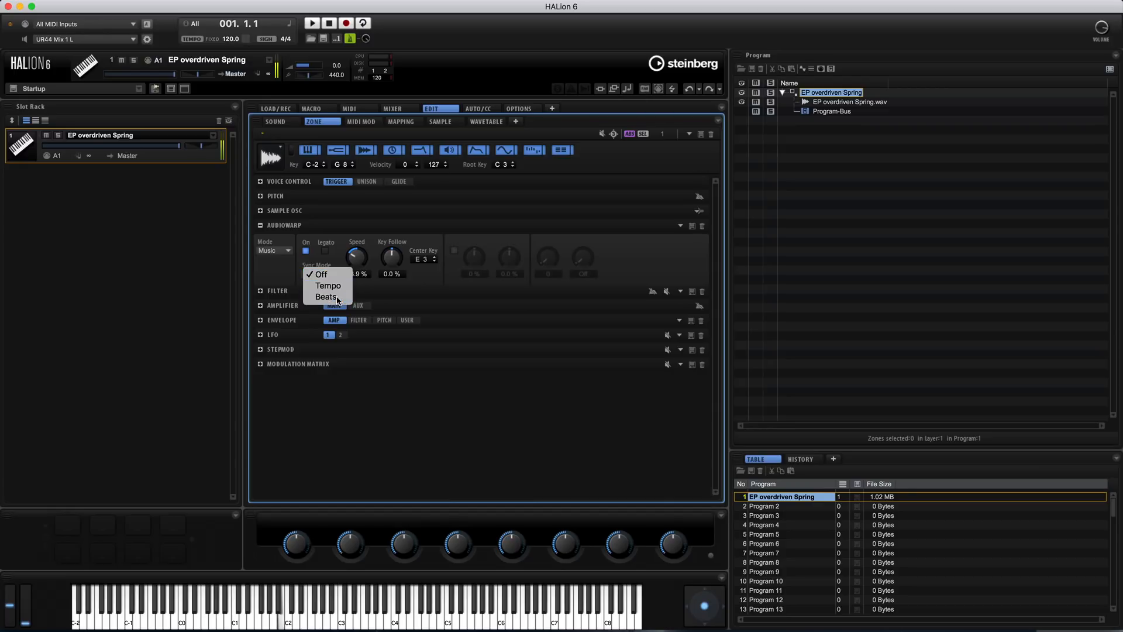
click(325, 296)
click(328, 274)
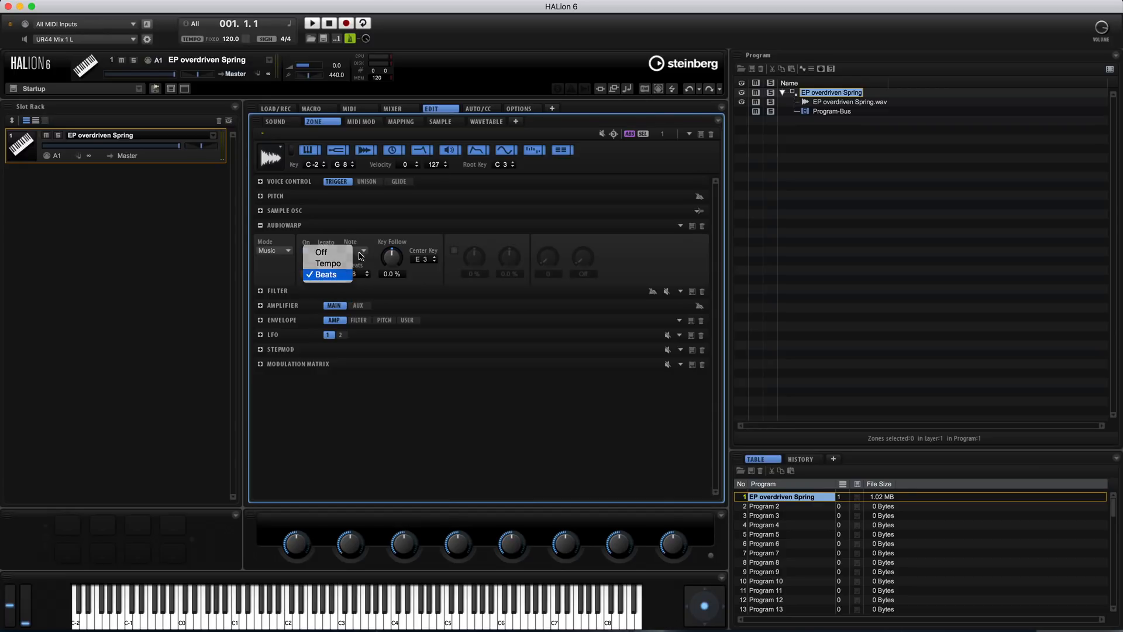
click(328, 275)
Raise the AudioWarp Key Follow to 8.0 % and set the Note value to 5/4
mouse_move(396, 258)
mouse_down()
mouse_move(398, 289)
mouse_move(399, 254)
mouse_up()
click(362, 252)
click(440, 275)
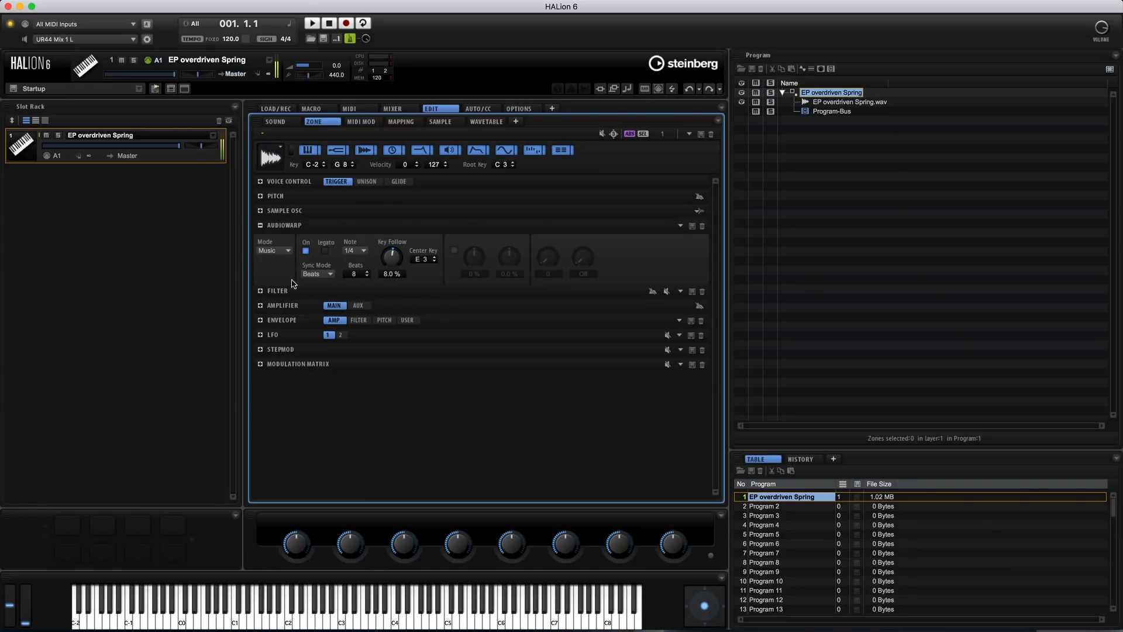
Compare the sound with AudioWarp switched off, and set its mode to Solo
click(275, 250)
click(280, 251)
click(279, 251)
click(281, 230)
click(282, 251)
click(282, 262)
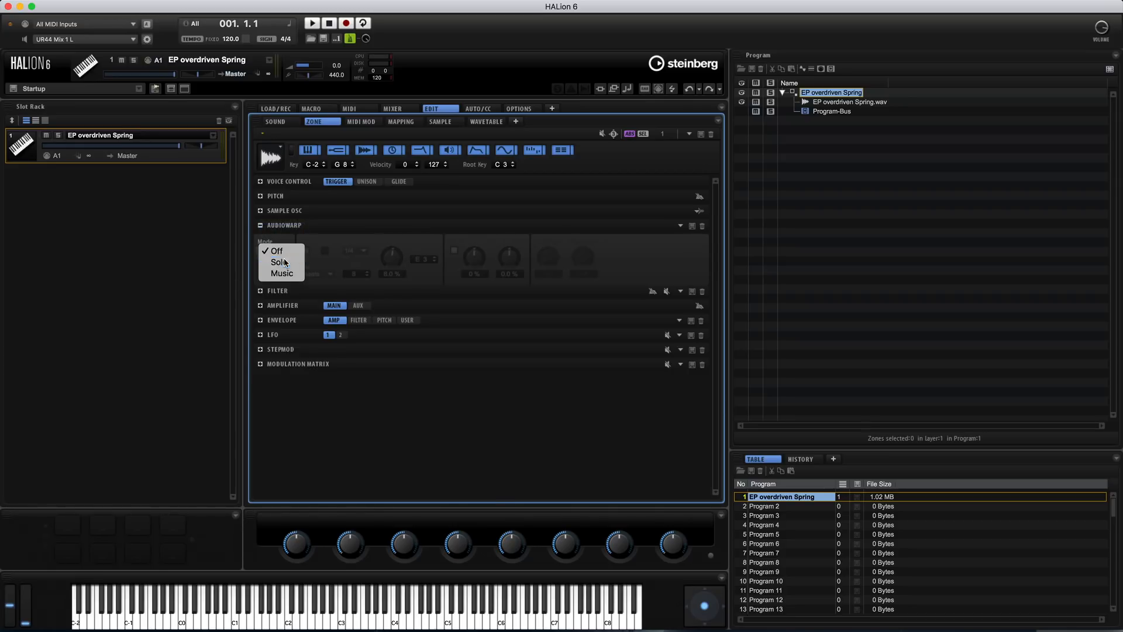
Set the AudioWarp Key Follow to 3.0 % and its Sync Mode to Off
mouse_move(410, 270)
mouse_down()
mouse_move(394, 300)
mouse_move(397, 265)
mouse_up()
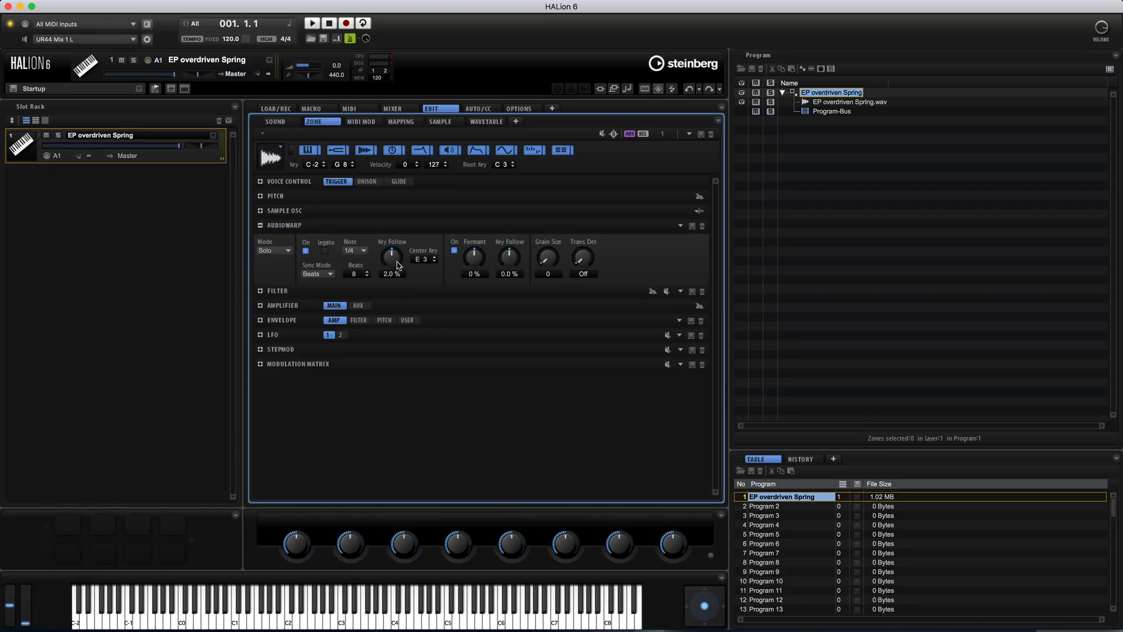
click(313, 274)
click(315, 250)
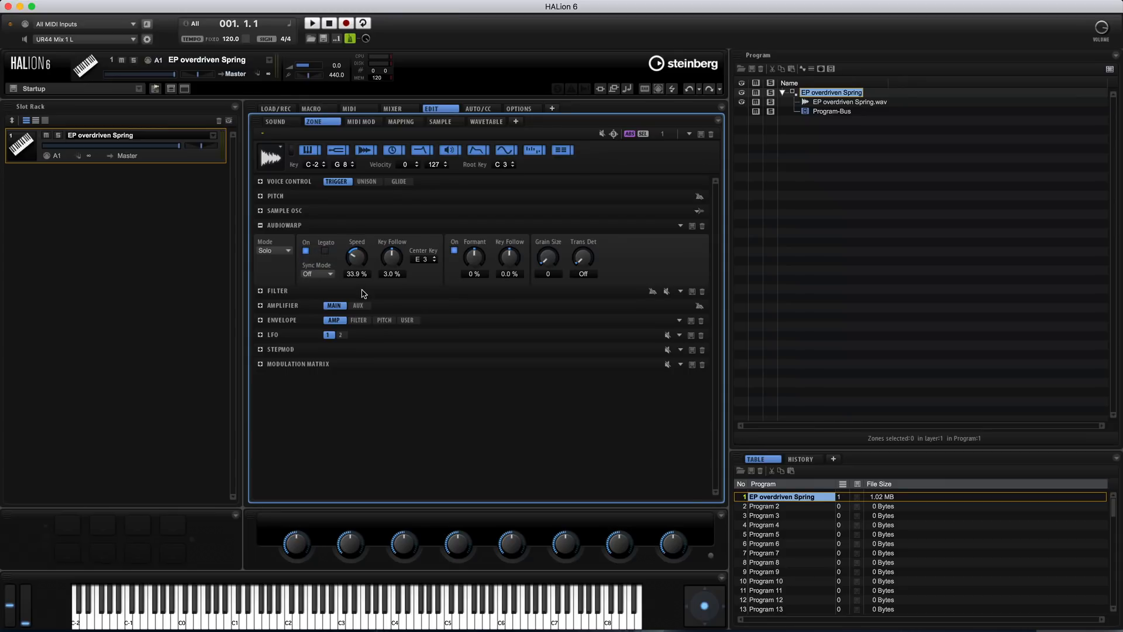
Adjust the AudioWarp Speed and Formant amounts for the sample
drag(361, 192, 363, 264)
drag(479, 299, 468, 201)
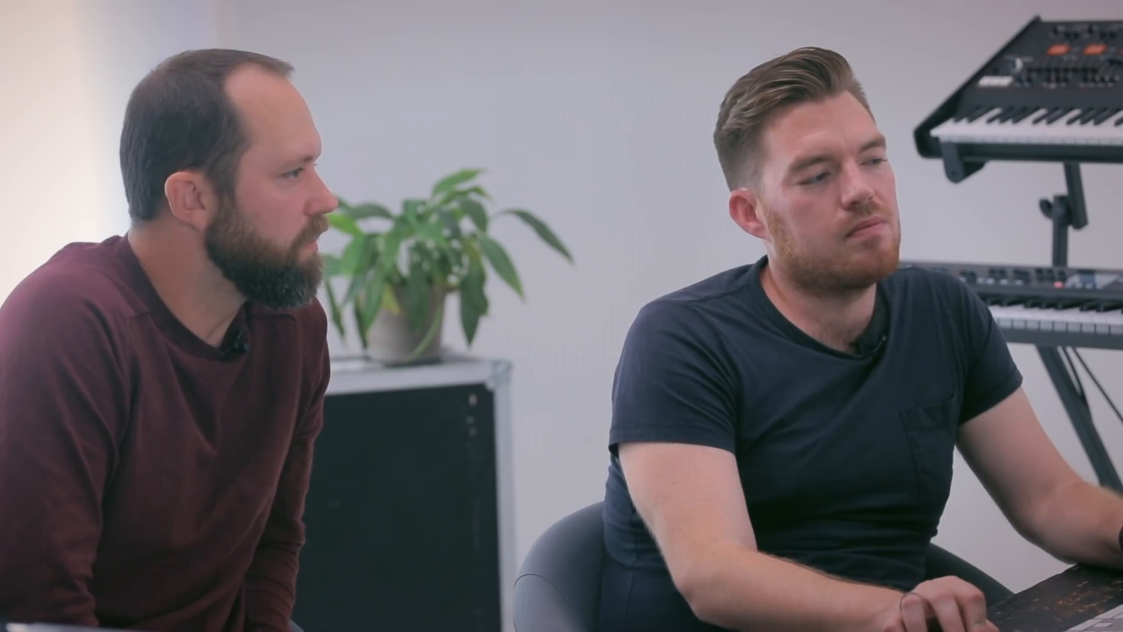
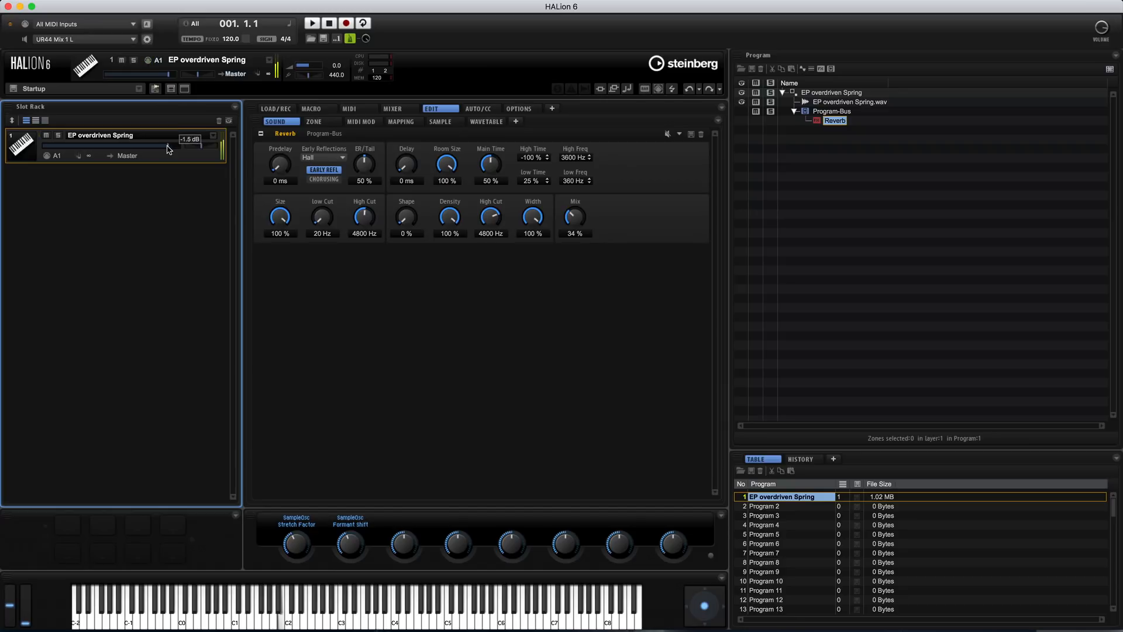
Set the reverb Mix to 25 %, and lower the slot's volume and the Stretch Factor quick control
mouse_move(579, 215)
mouse_down()
mouse_move(581, 241)
mouse_move(580, 220)
mouse_up()
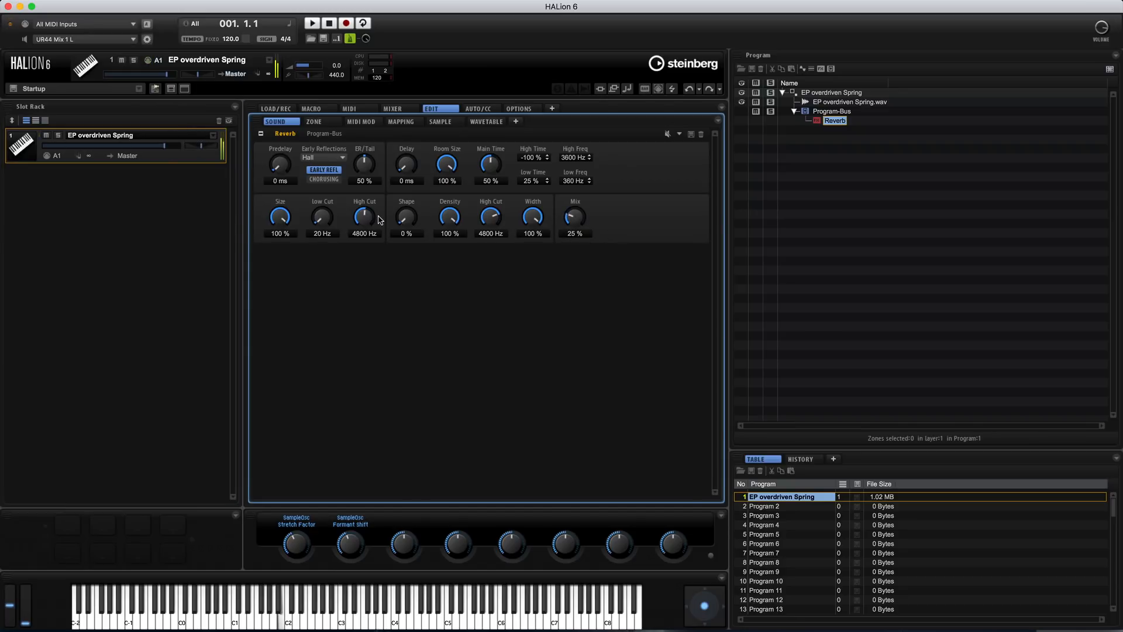
drag(162, 145, 154, 145)
drag(298, 542, 299, 575)
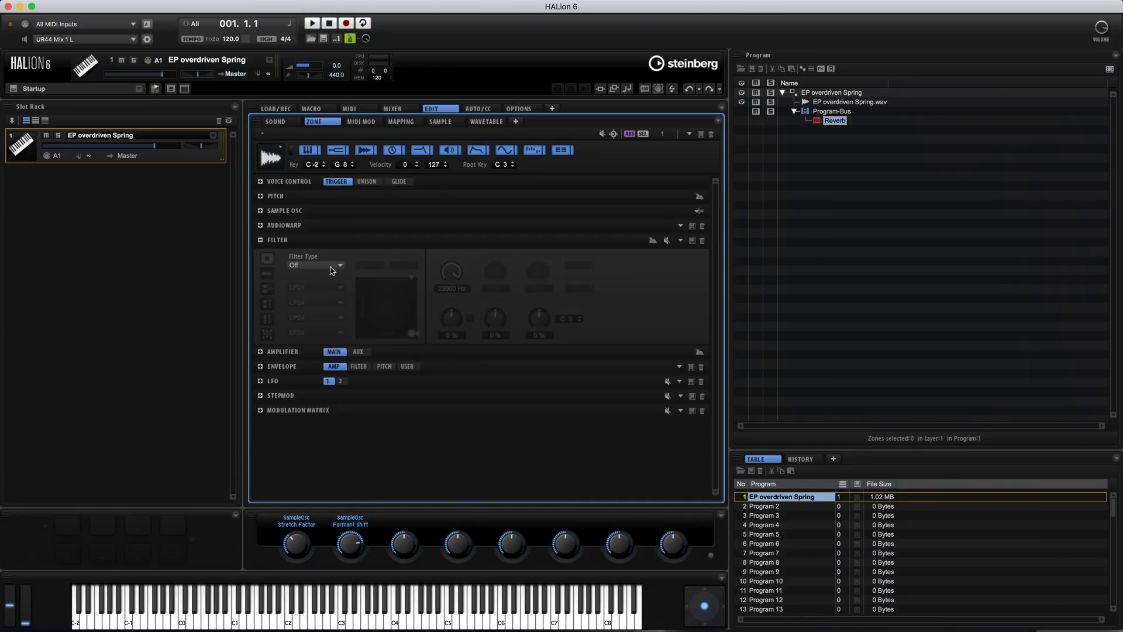
Try the Tube Drive filter type on the sample zone, and set the filter type to Bit Red
click(340, 270)
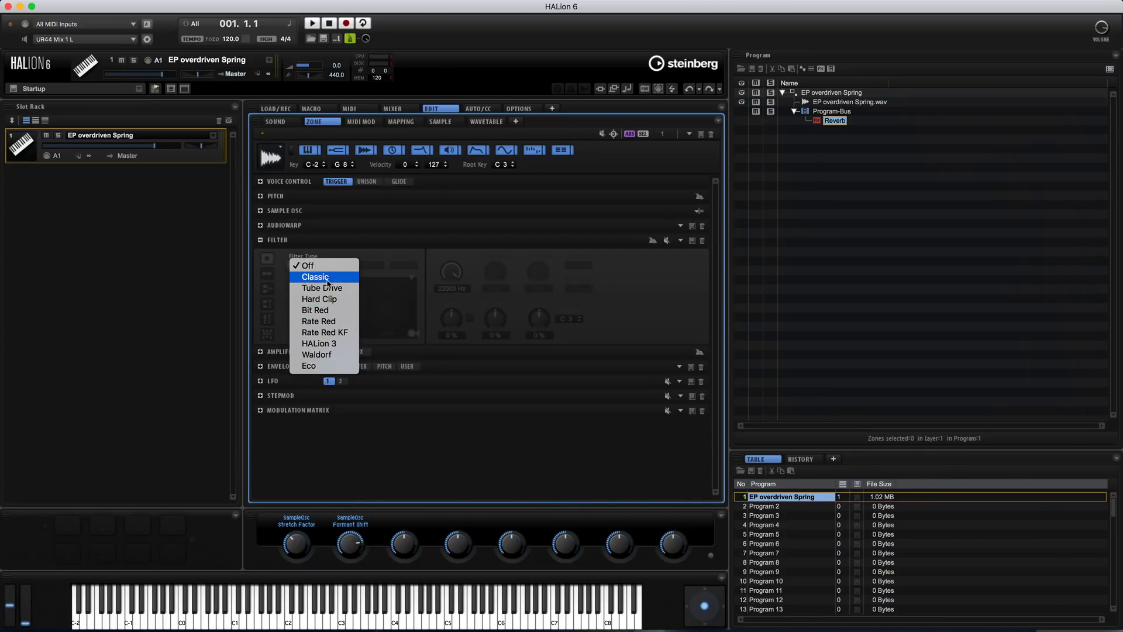
click(327, 288)
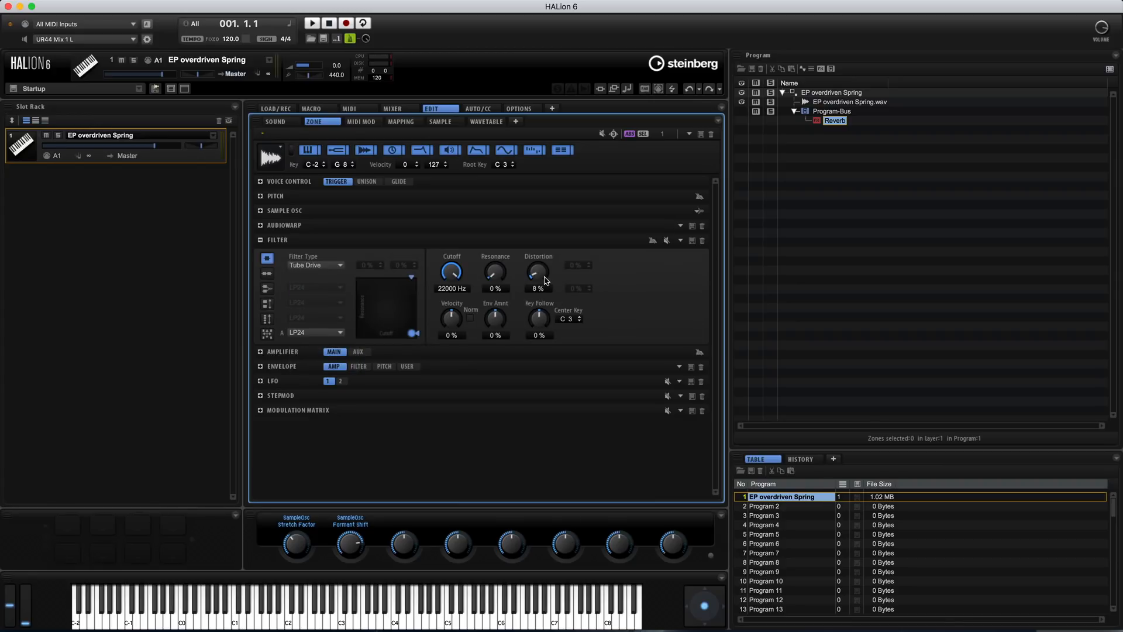
click(318, 266)
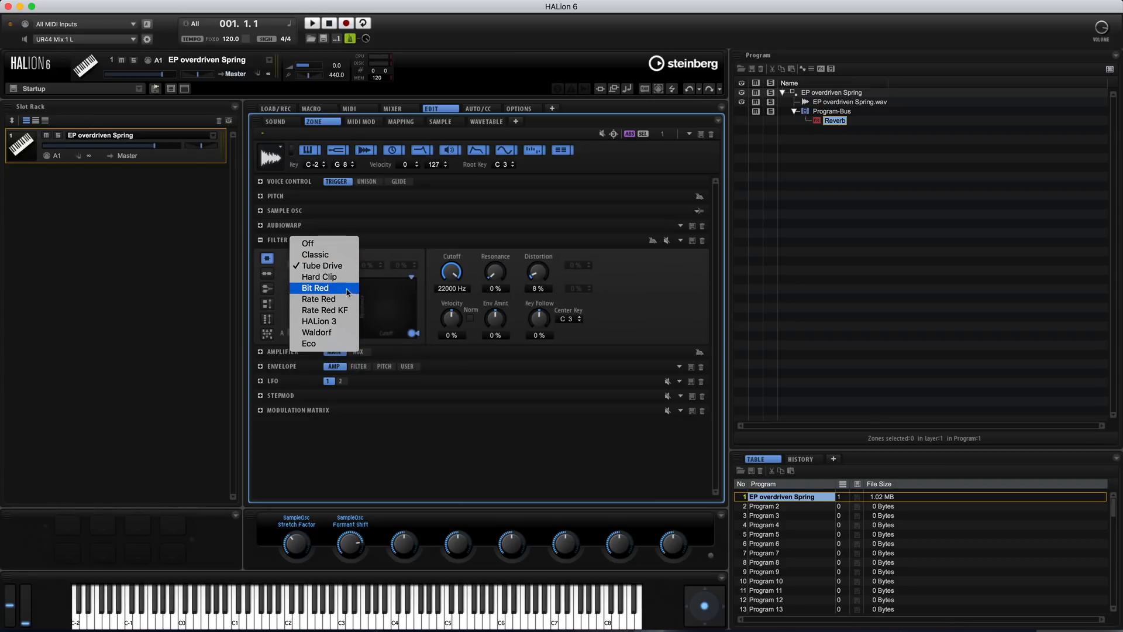
click(344, 291)
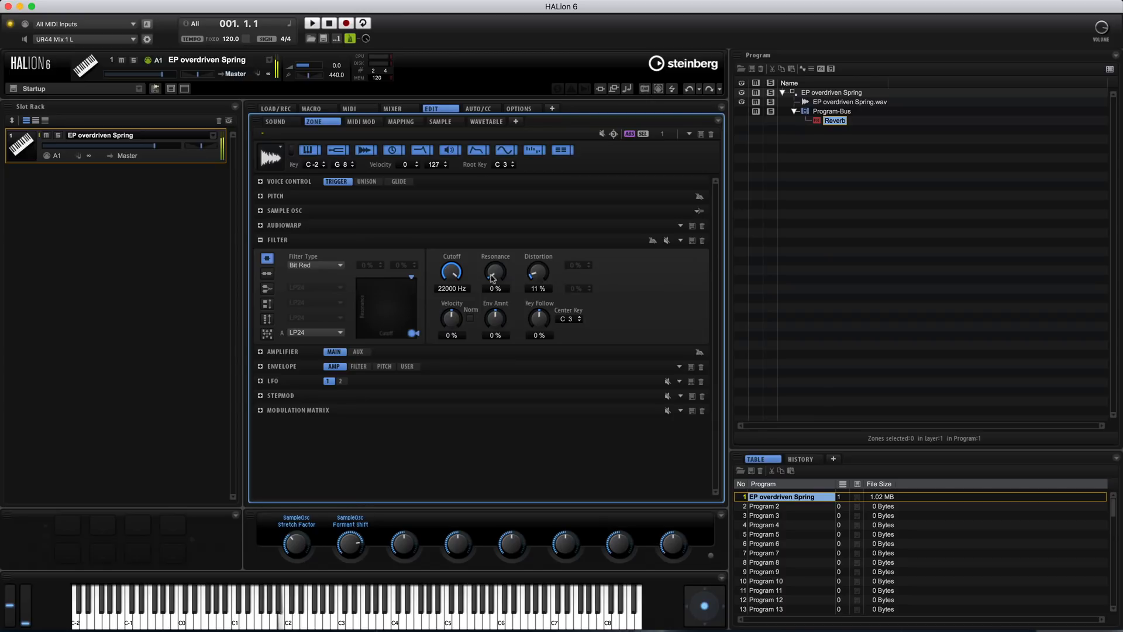
click(320, 266)
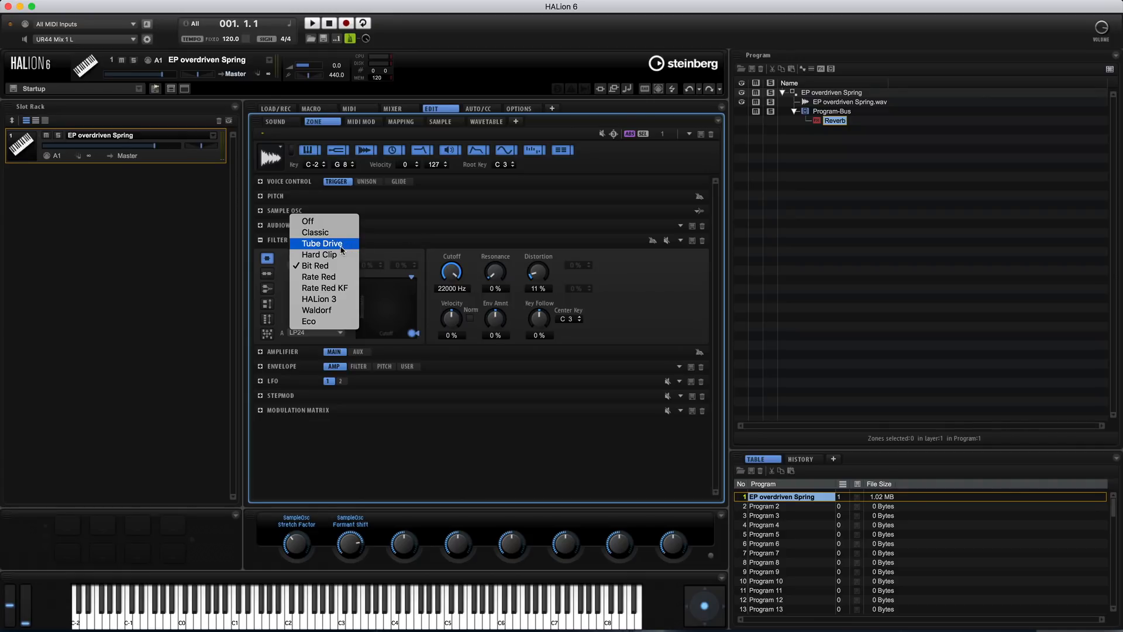
click(335, 266)
Audition the zone filter's Cutoff and set its Distortion to 9 %
drag(543, 275, 542, 276)
drag(451, 274, 431, 212)
drag(537, 279, 539, 276)
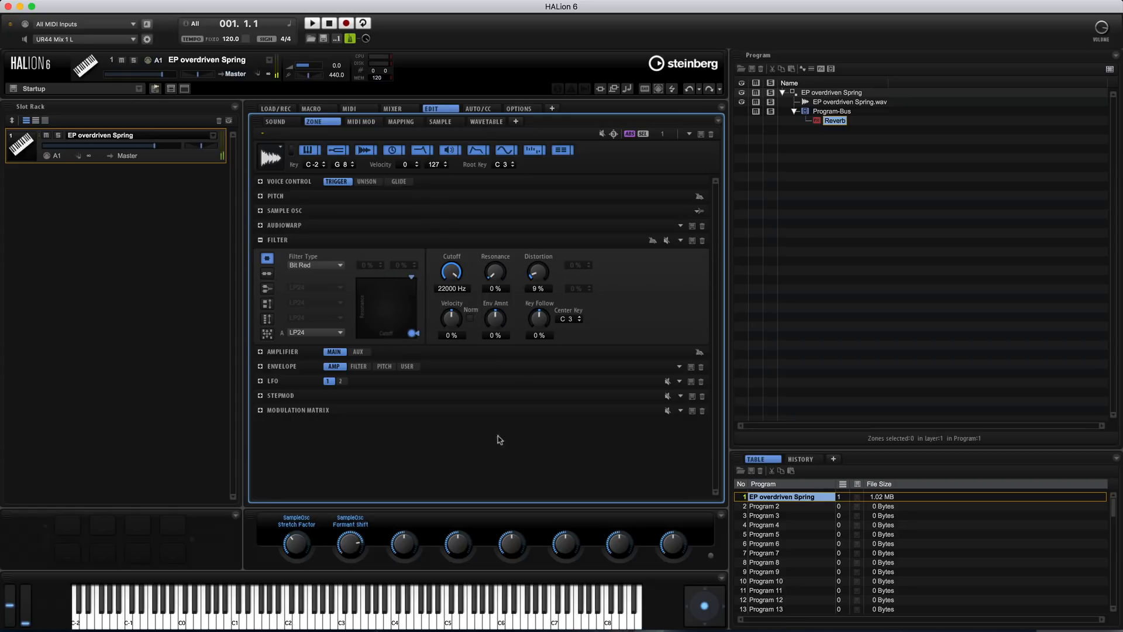
Examine the zone's Amplifier, amp Envelope and LFO settings
click(325, 352)
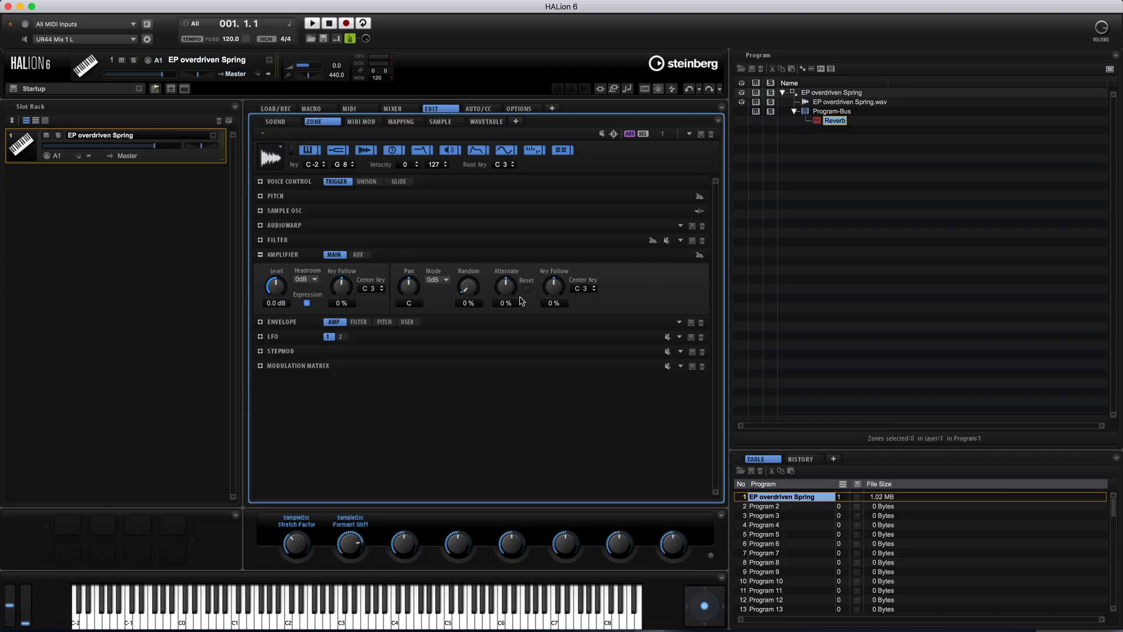
click(316, 327)
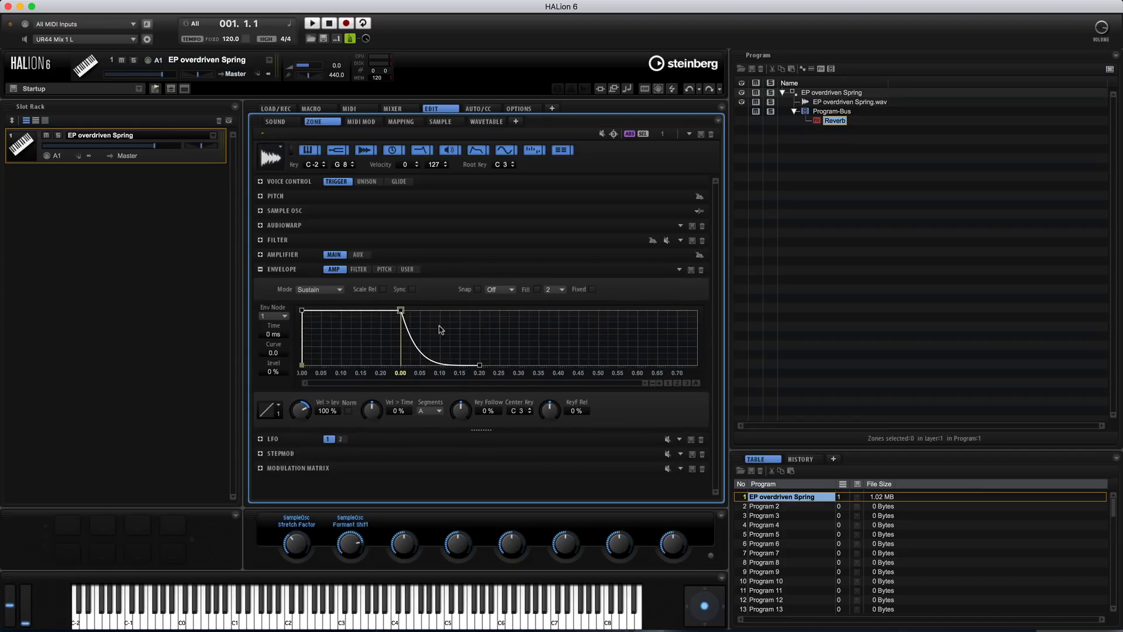
click(295, 442)
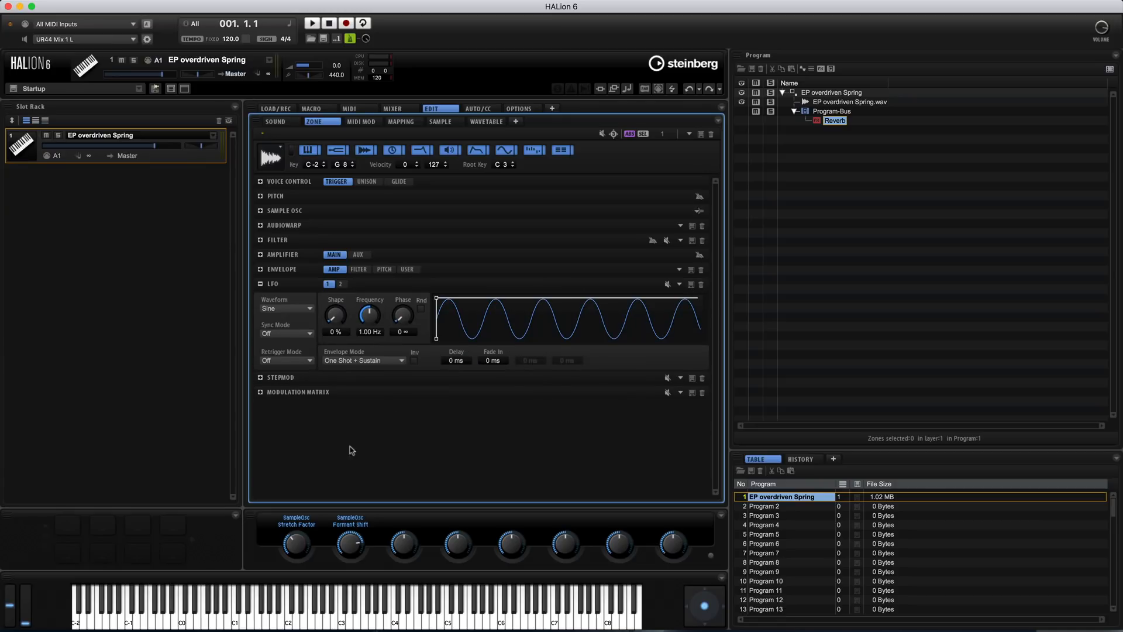
Draw a varied level pattern across the 16 steps of the zone's step modulator
click(314, 378)
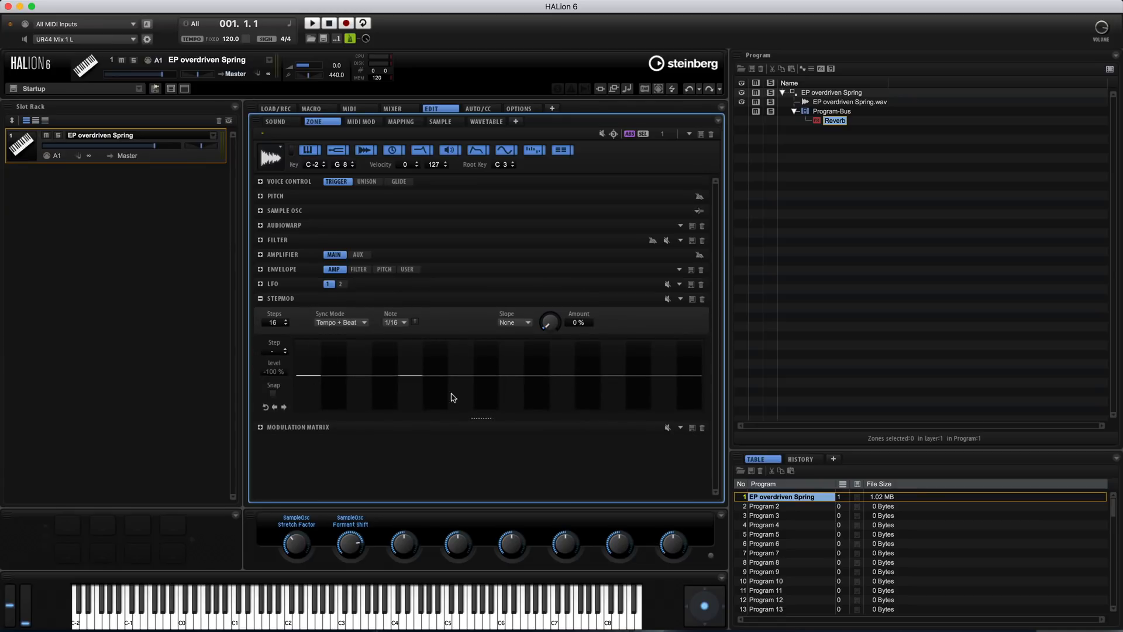
mouse_move(331, 370)
mouse_down()
mouse_move(308, 349)
mouse_move(693, 386)
mouse_up()
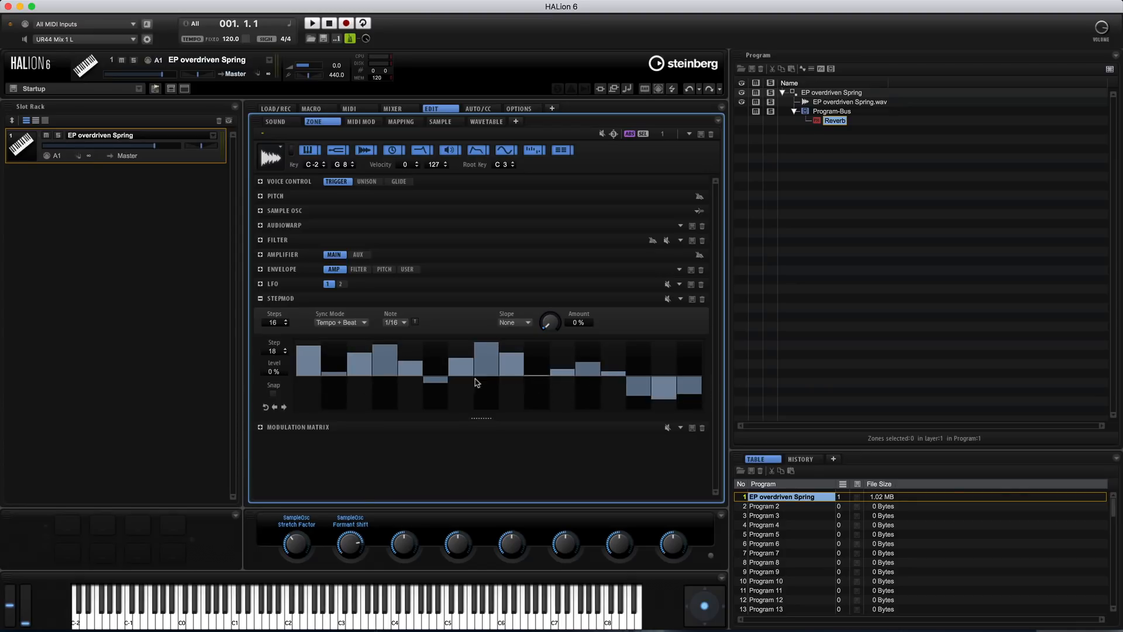
click(398, 323)
click(463, 323)
Look through the modulation matrix source options and set the depth of row 1 to 19.0
click(297, 426)
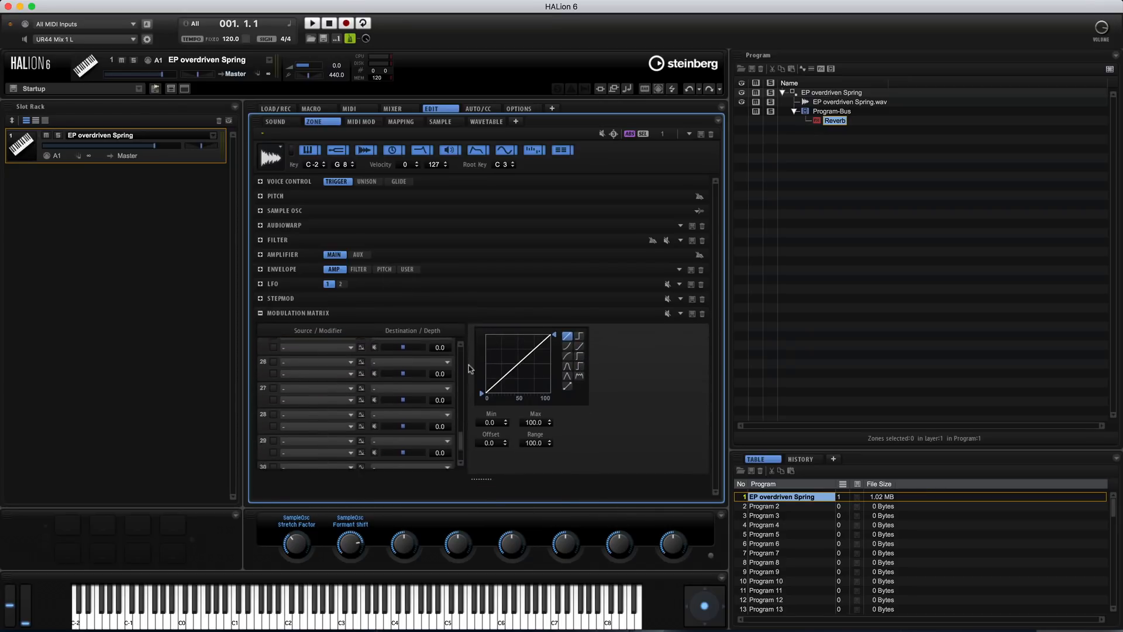
click(311, 344)
click(311, 345)
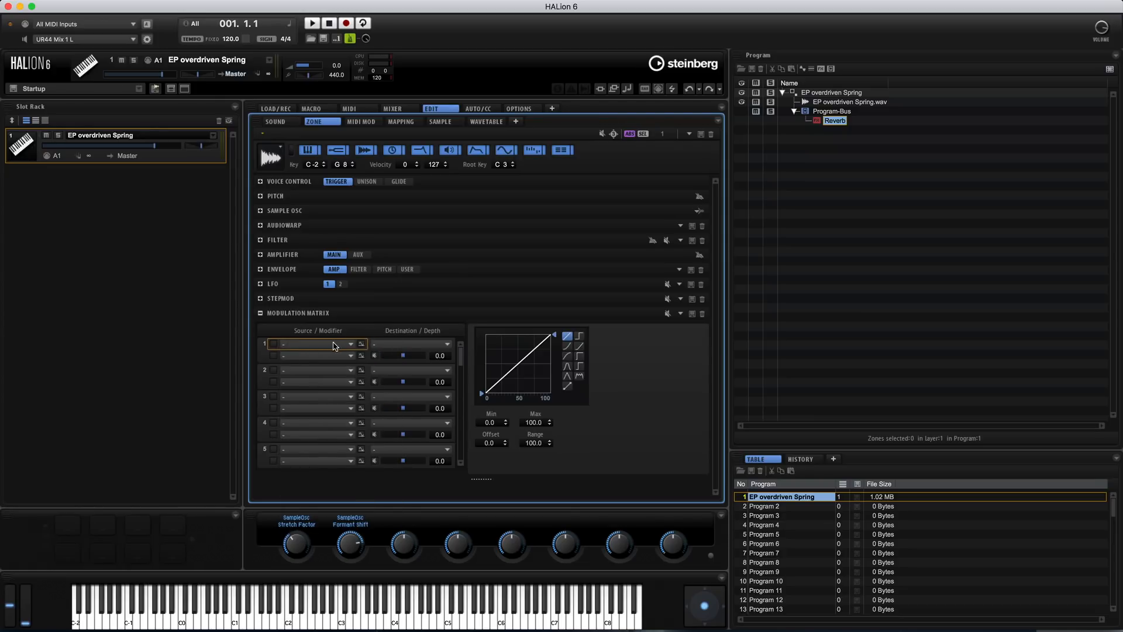
click(334, 345)
click(380, 326)
Add a FlexPhraser player module to the EP overdriven Spring program
click(837, 94)
click(821, 71)
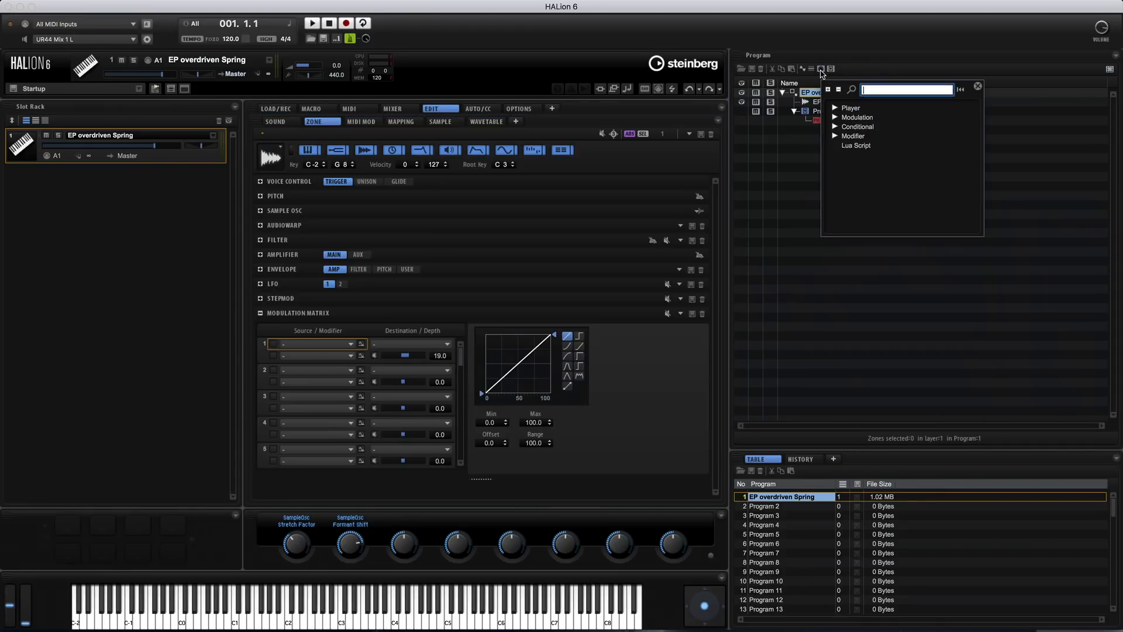
click(836, 108)
double_click(870, 118)
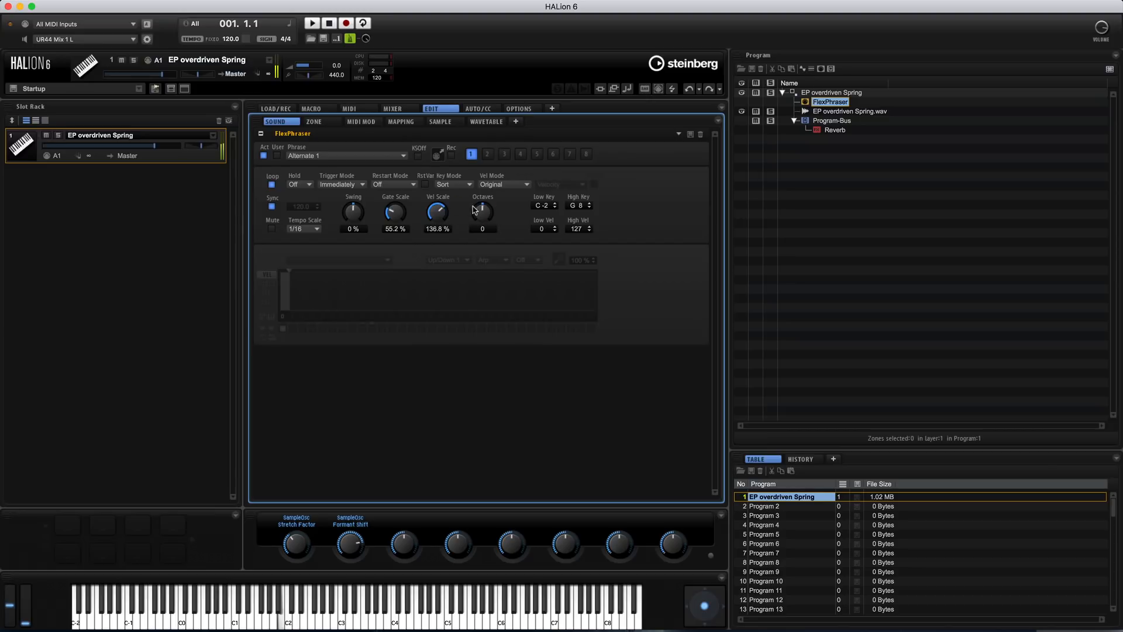
Set the FlexPhraser's Tempo Scale to 1/4, Swing to 22 %, Gate Scale to 145.3 % and Octaves to 2
drag(359, 183, 386, 183)
click(316, 228)
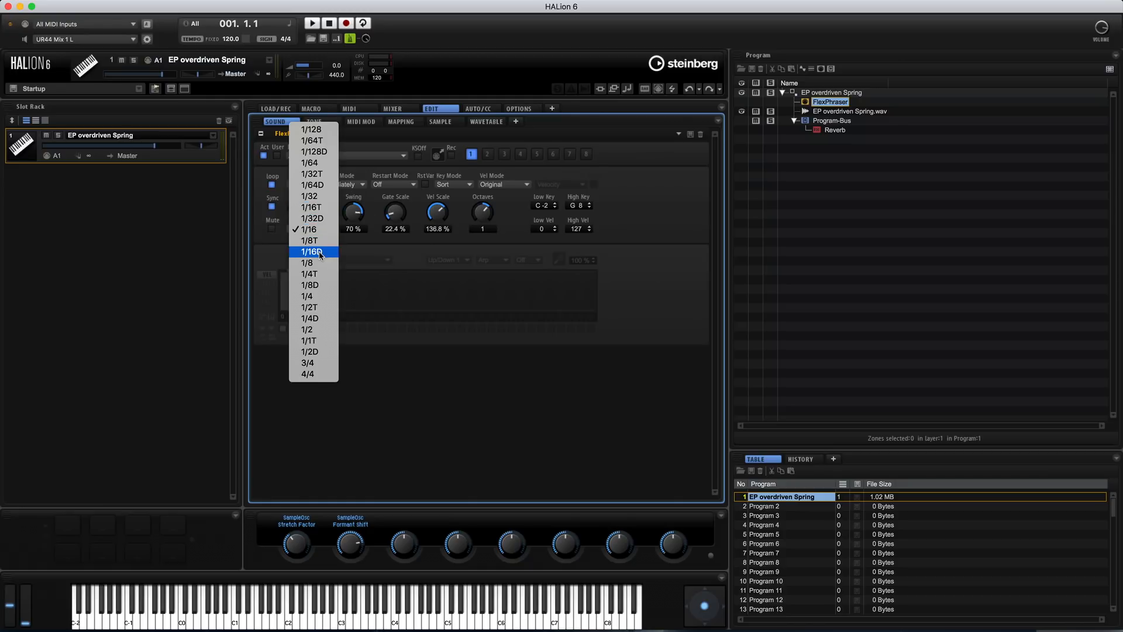
click(311, 229)
click(310, 229)
click(316, 263)
drag(353, 211, 352, 228)
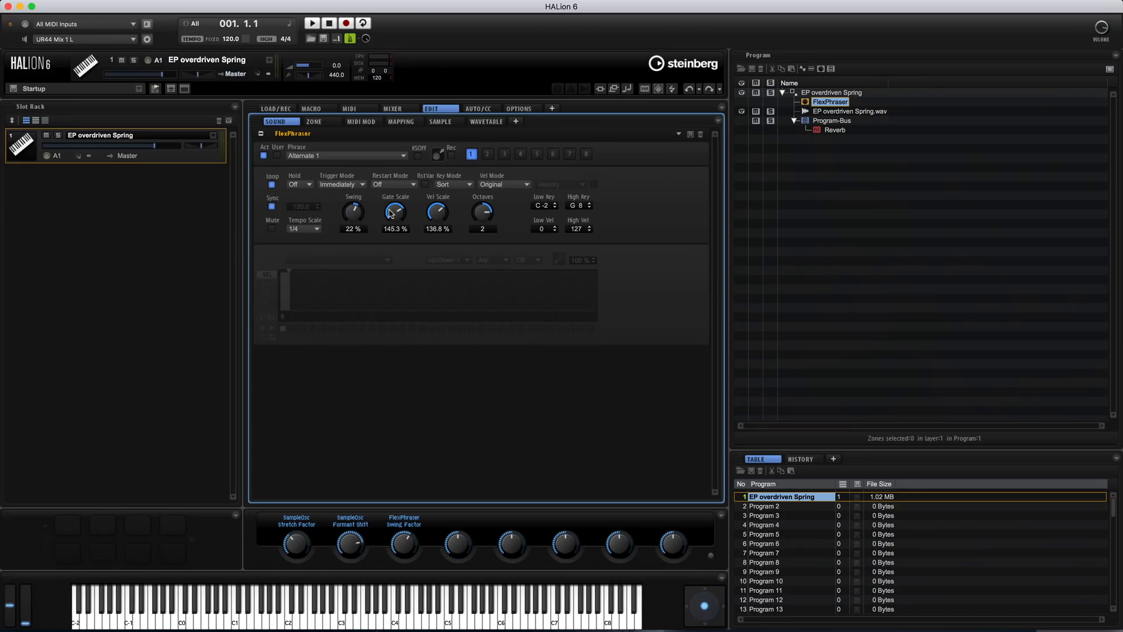
Assign the FlexPhraser's Swing to the program's quick control QC 3 and its Tempo Scale to QC 4
right_click(393, 208)
click(597, 310)
right_click(303, 225)
mouse_move(397, 322)
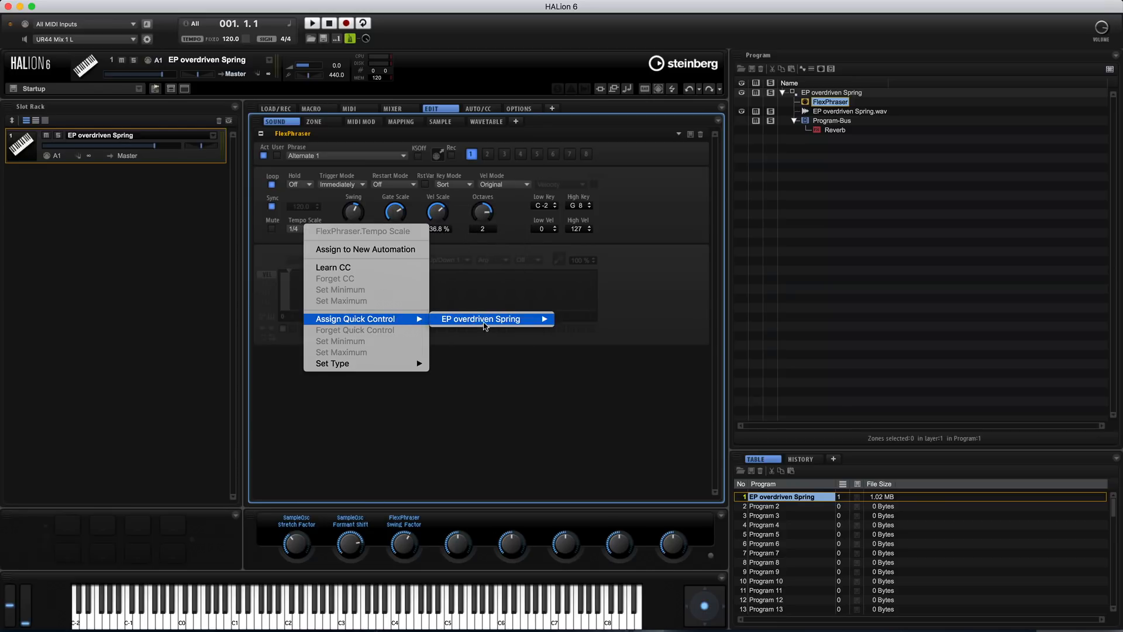
mouse_move(489, 323)
click(594, 353)
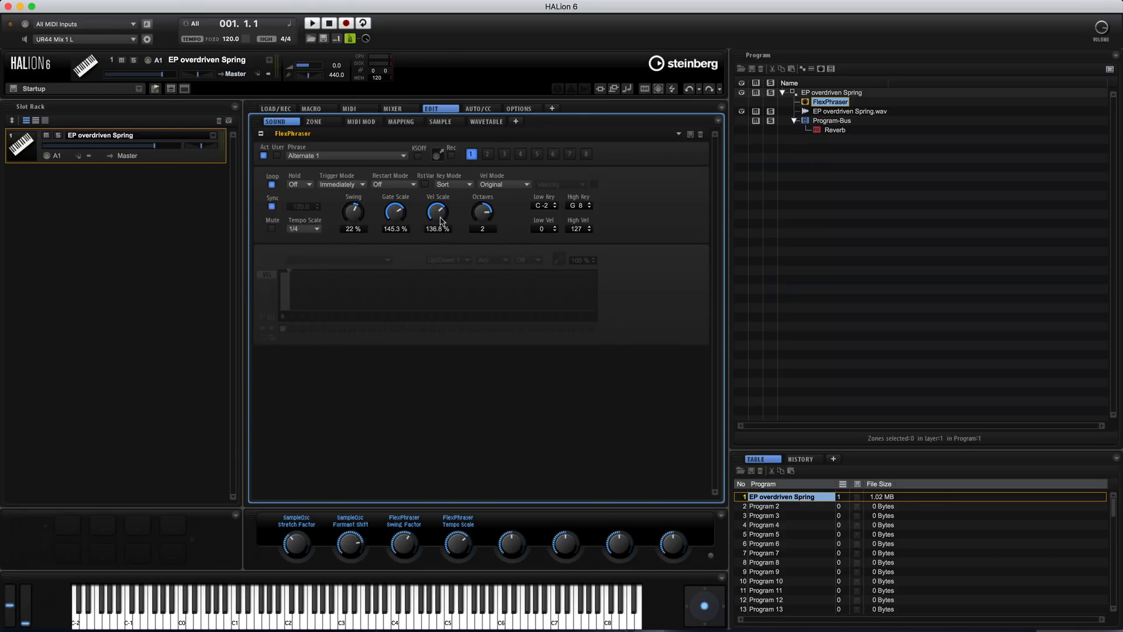
Assign the FlexPhraser's Gate Scale to the program's quick control QC 5 and its Octaves to QC 6
right_click(393, 213)
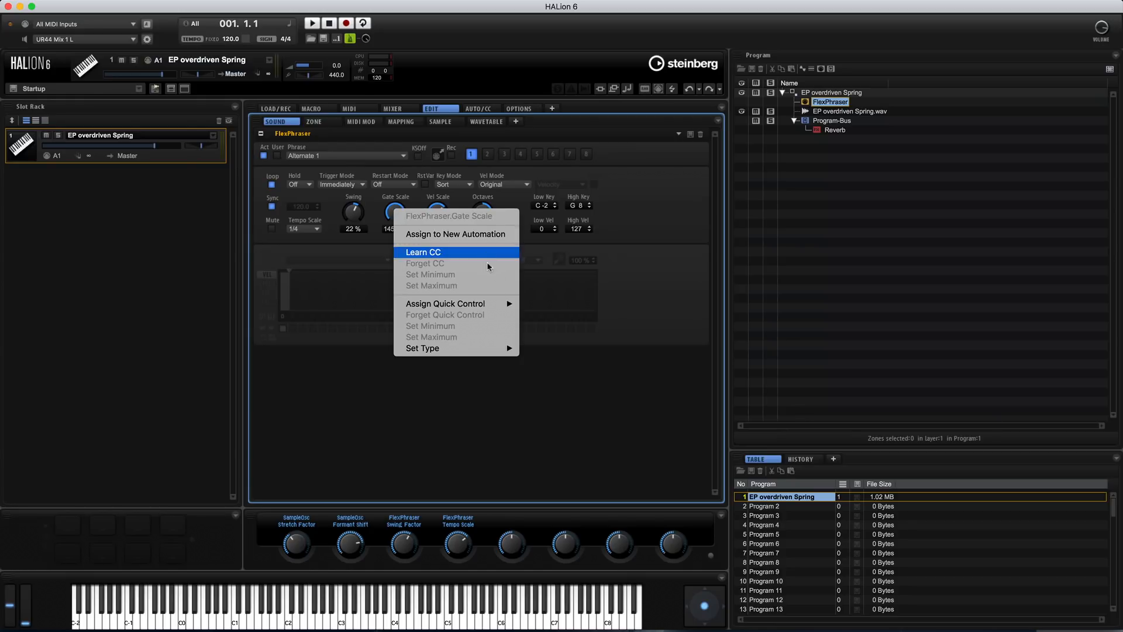
mouse_move(504, 304)
mouse_move(564, 308)
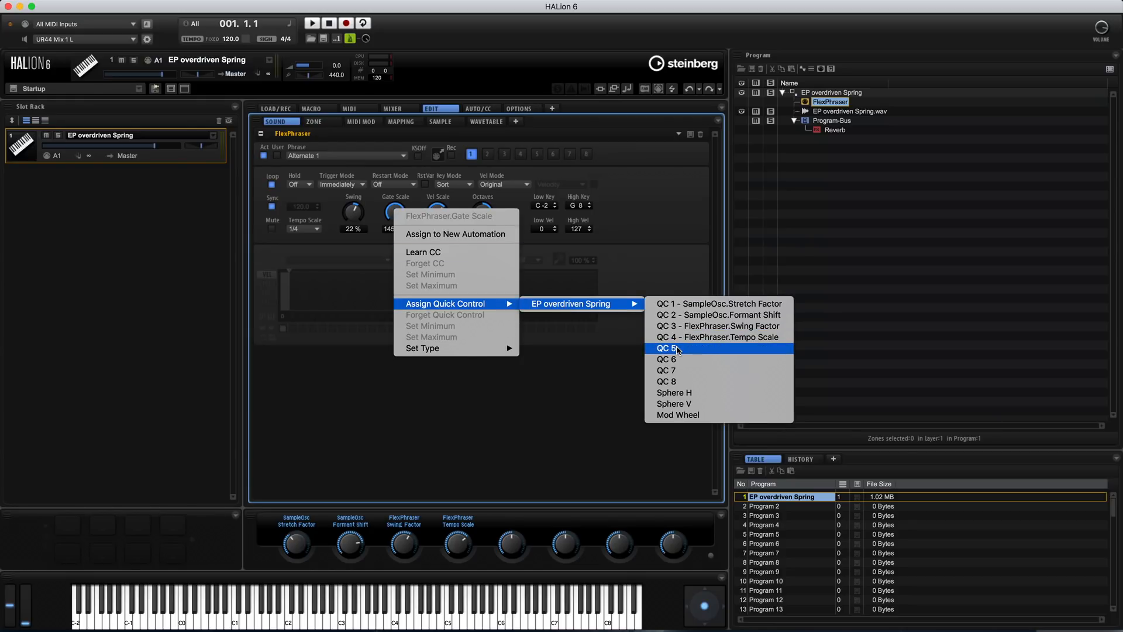
click(667, 348)
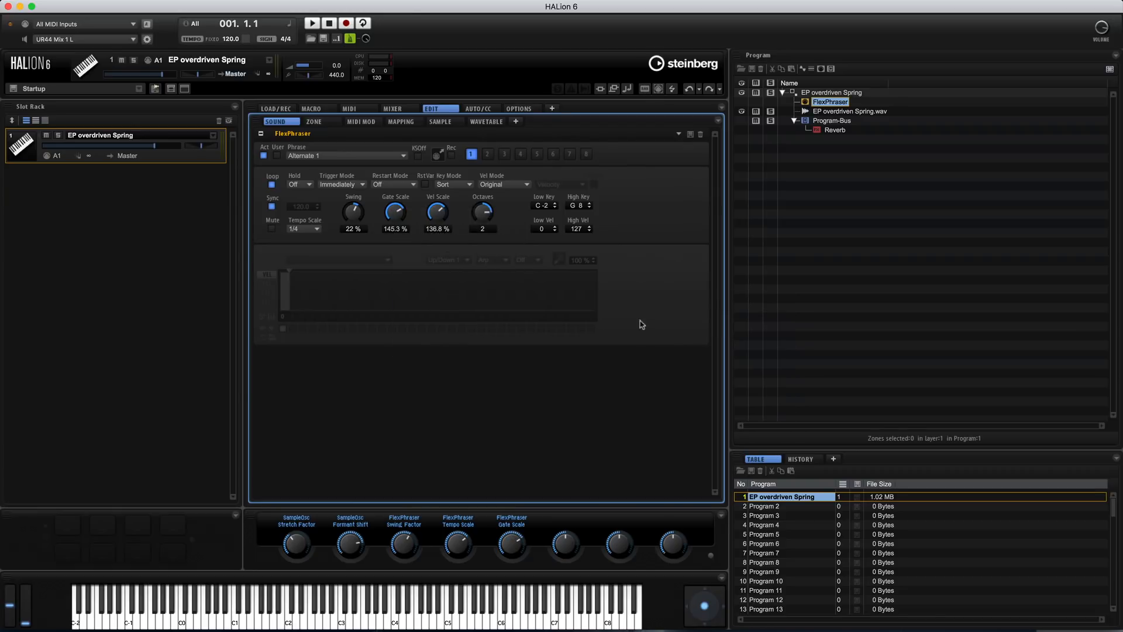
right_click(475, 214)
mouse_move(545, 304)
mouse_move(661, 303)
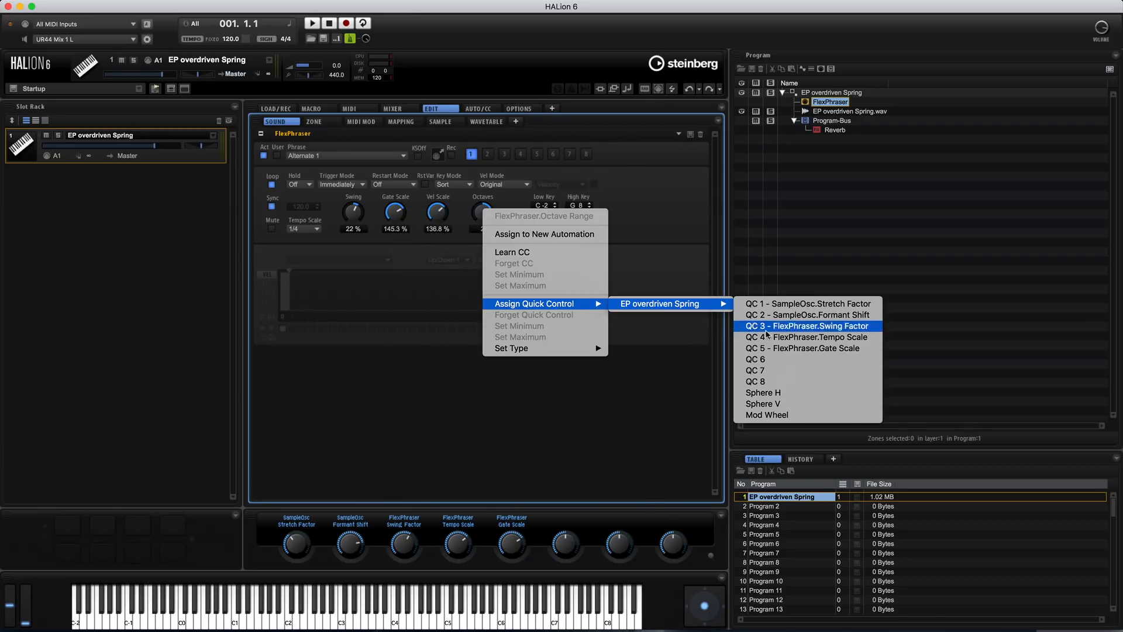
click(768, 361)
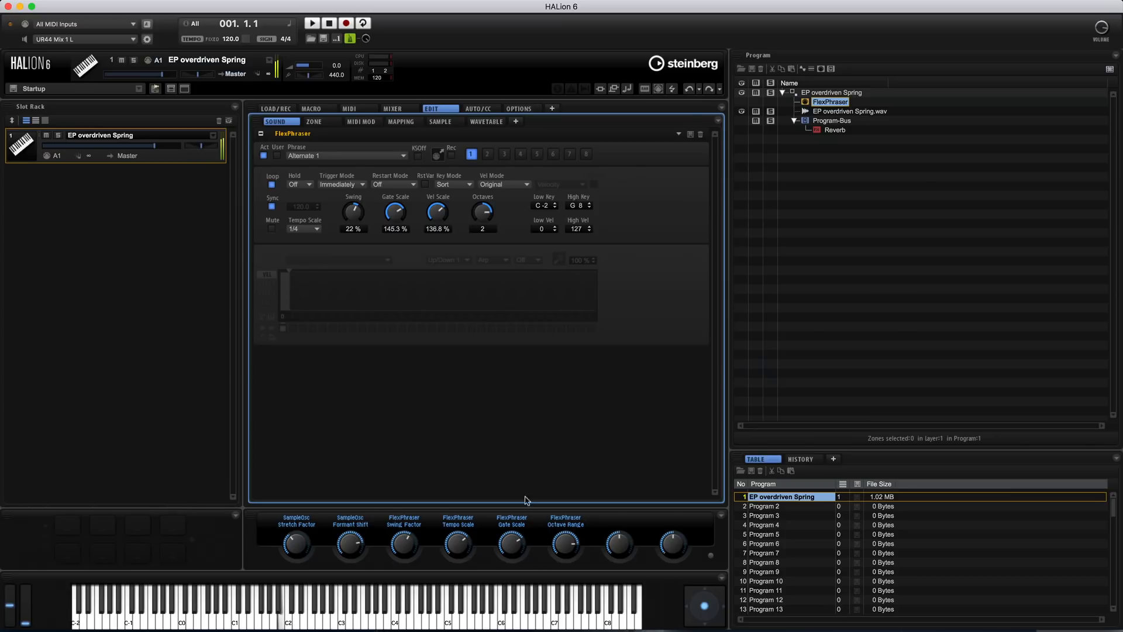
Lower the Stretch Factor and Swing Factor quick controls while the FlexPhraser settings are shown
click(311, 510)
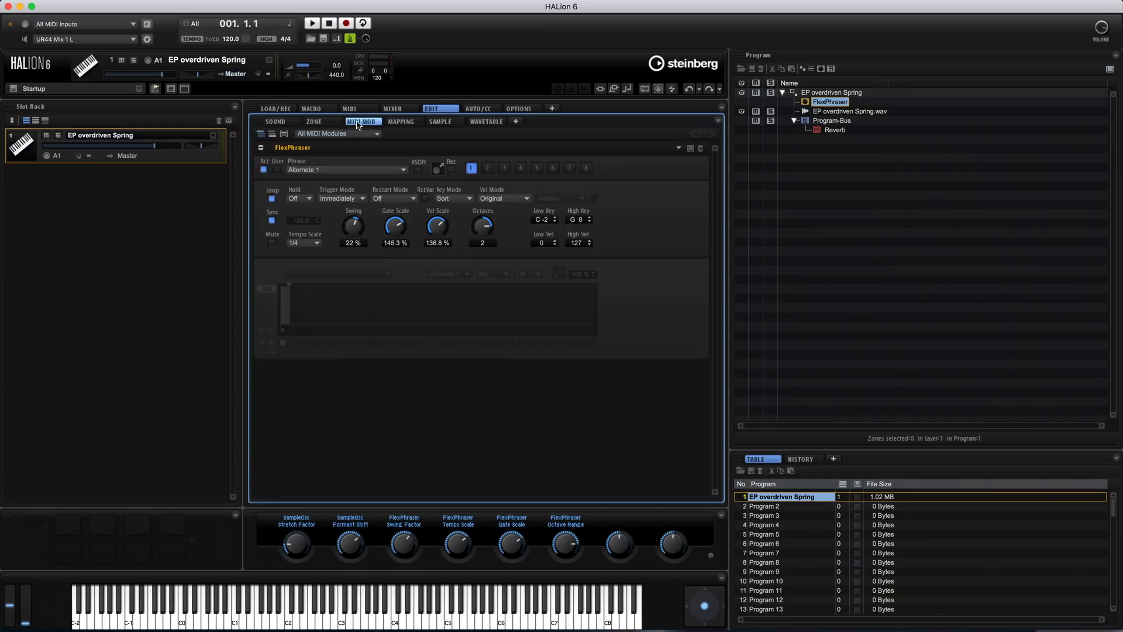
click(314, 123)
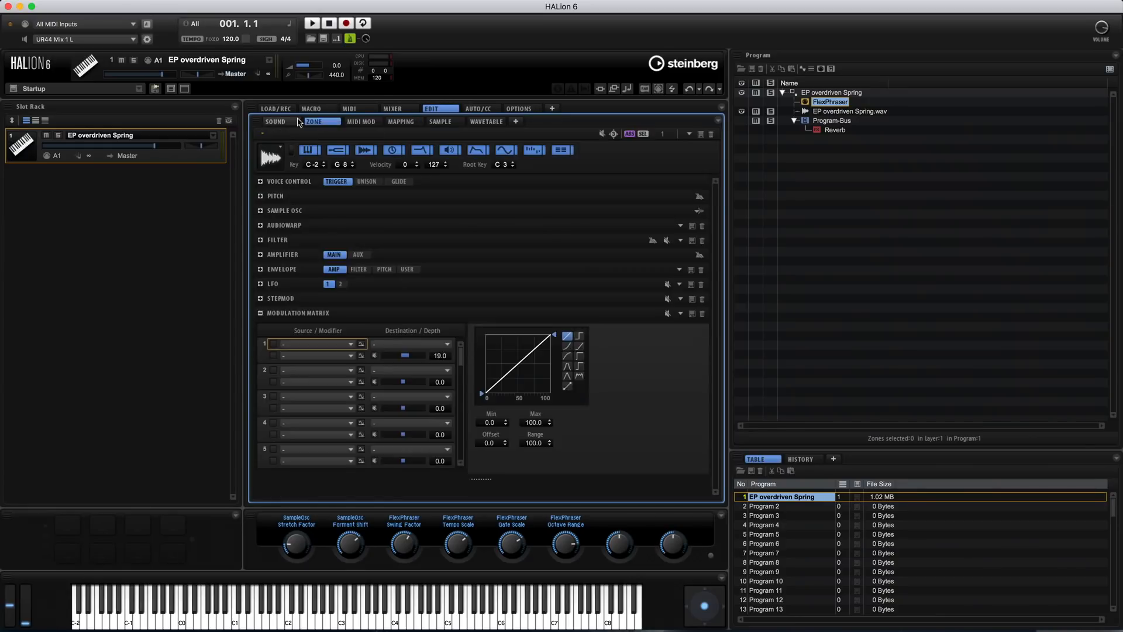
click(278, 122)
drag(403, 547, 395, 569)
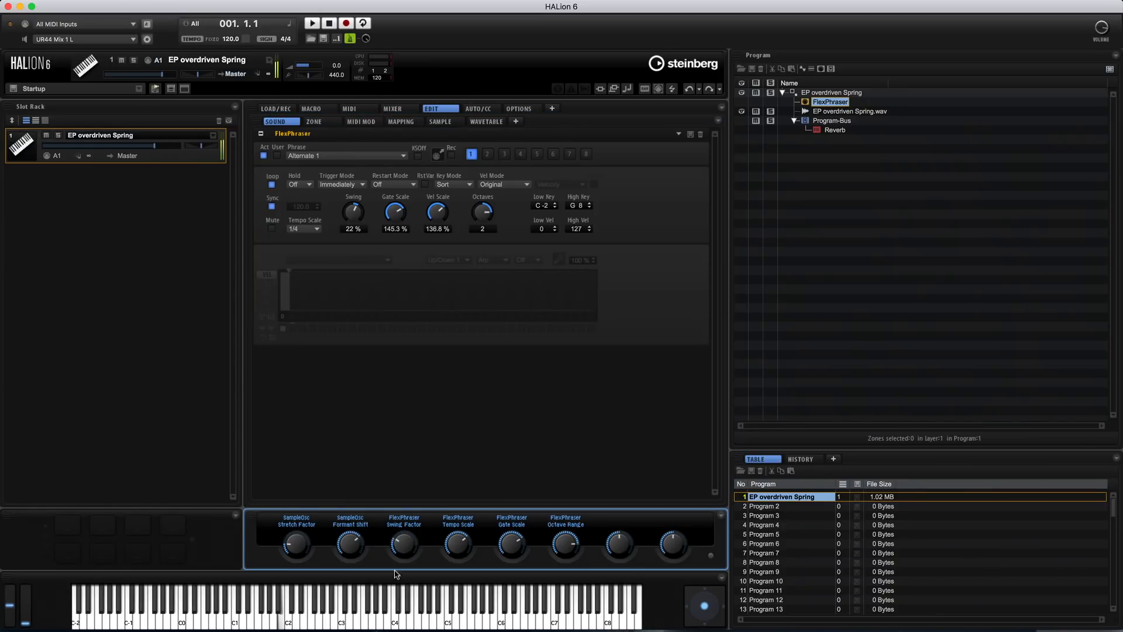
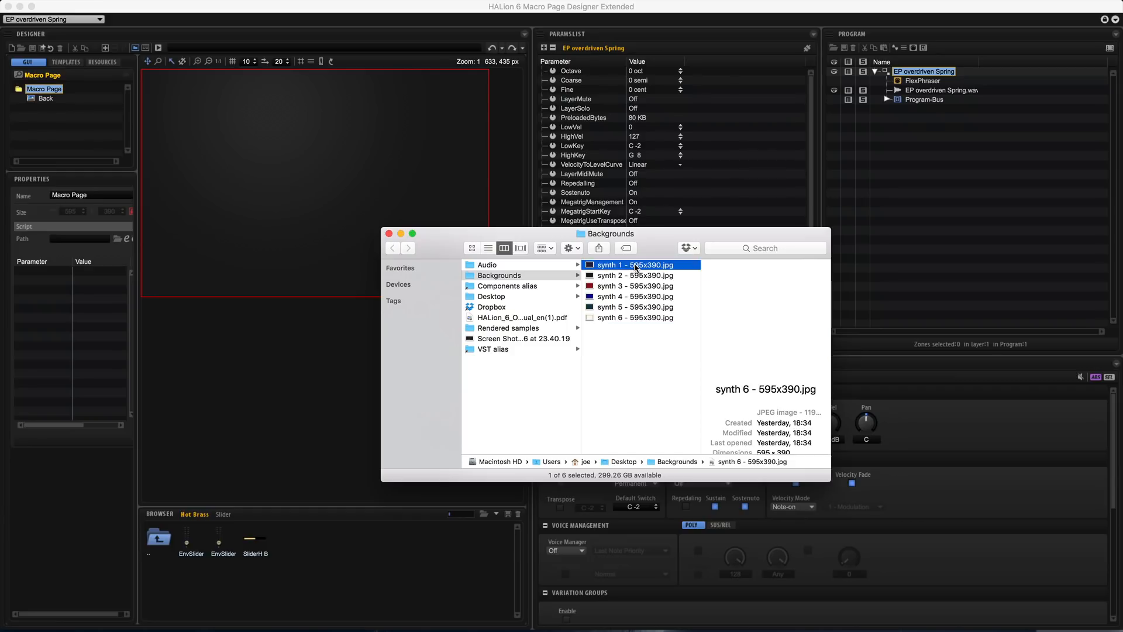
Add the image synth 5 - 595x390.jpg from the Backgrounds folder to the macro page
click(648, 307)
drag(632, 310, 228, 121)
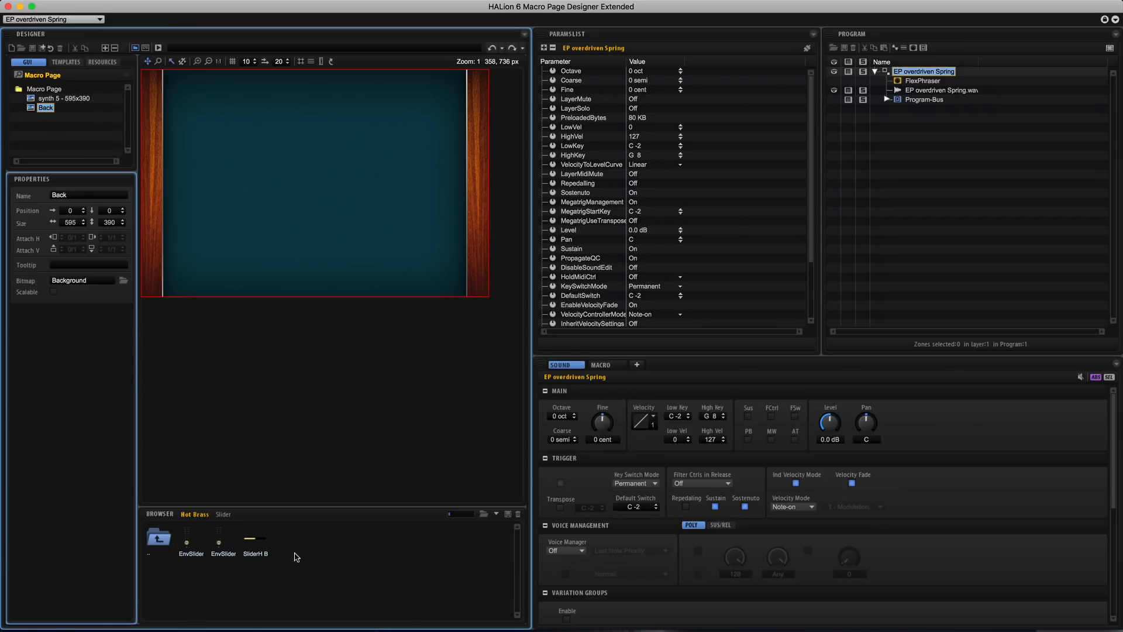
Look through the control template libraries, including Studio Strings, Raven, Hot Brass and Eagle, and the knobs in Basic Controls
click(495, 516)
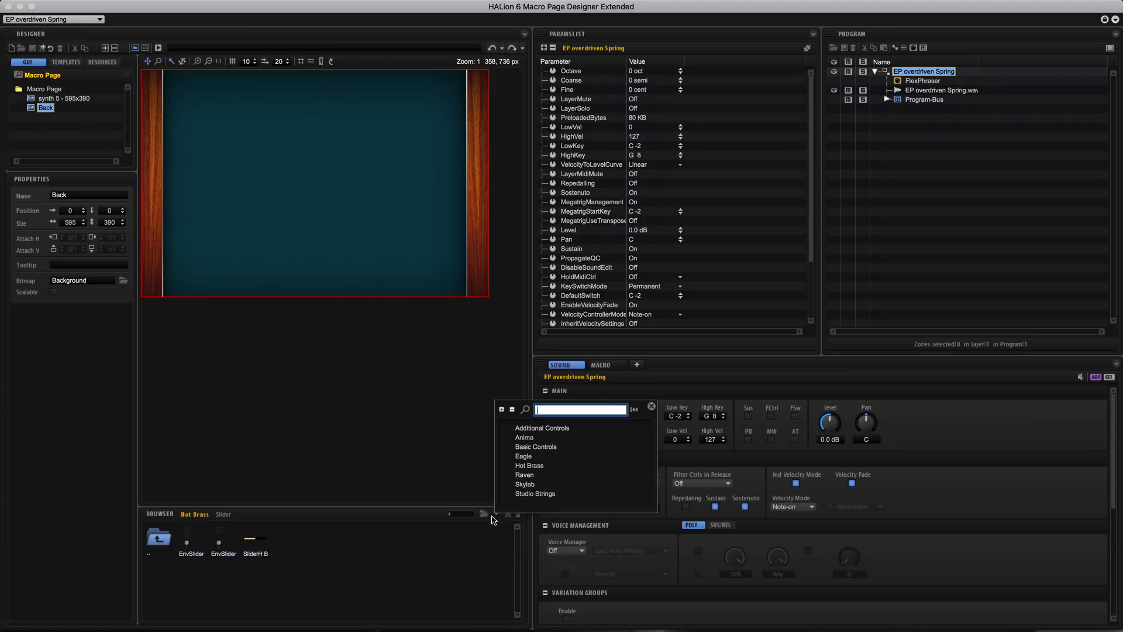
click(543, 432)
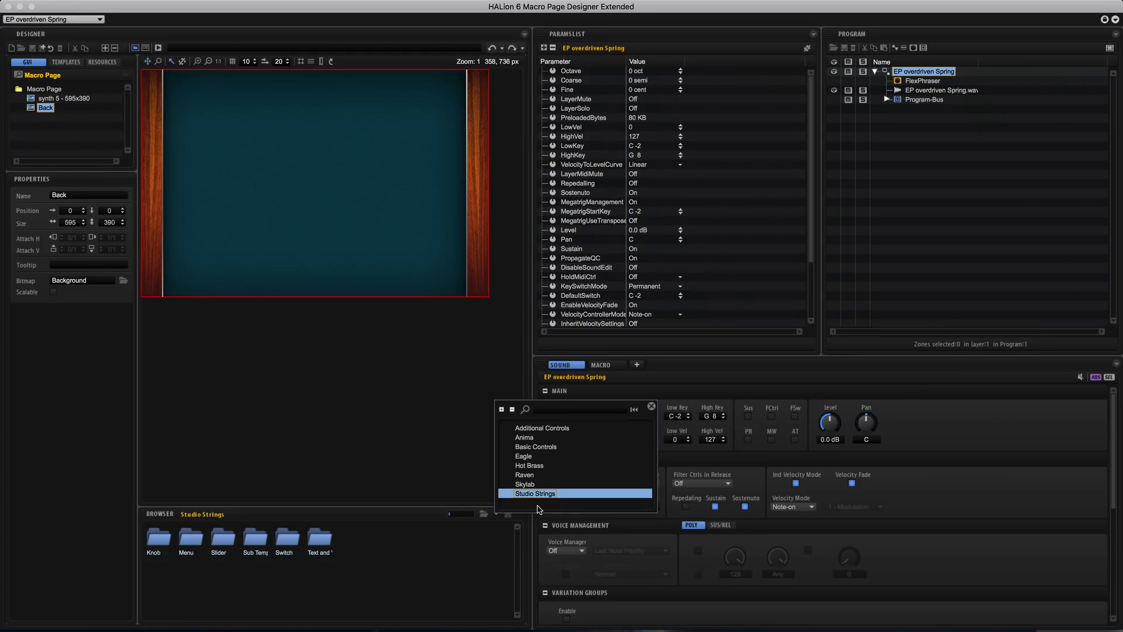
click(538, 467)
click(532, 476)
click(532, 467)
click(528, 458)
click(535, 447)
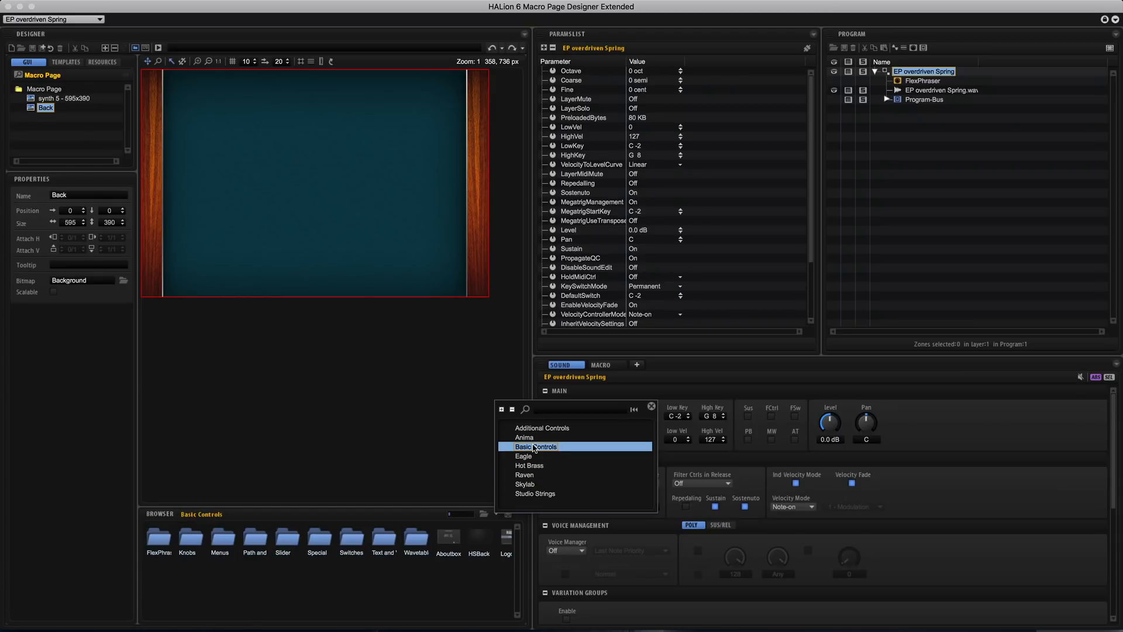
click(191, 542)
double_click(191, 542)
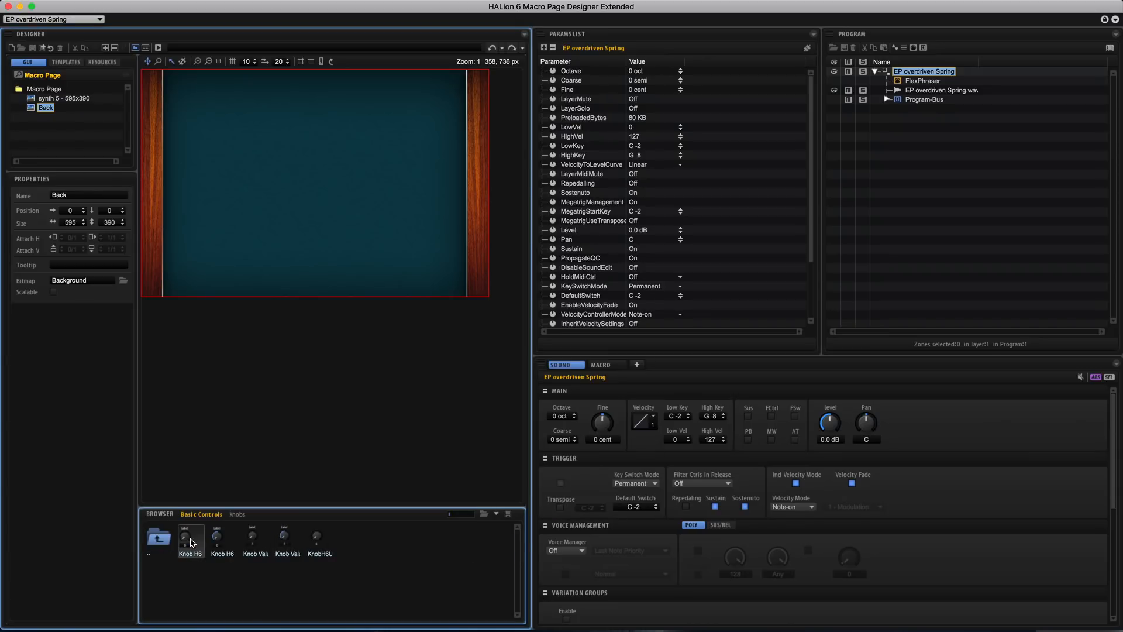
Place a Hot Brass KnobHardwareB in front of the synth 5 background at position 130, 110 and display the macro page preview
click(497, 514)
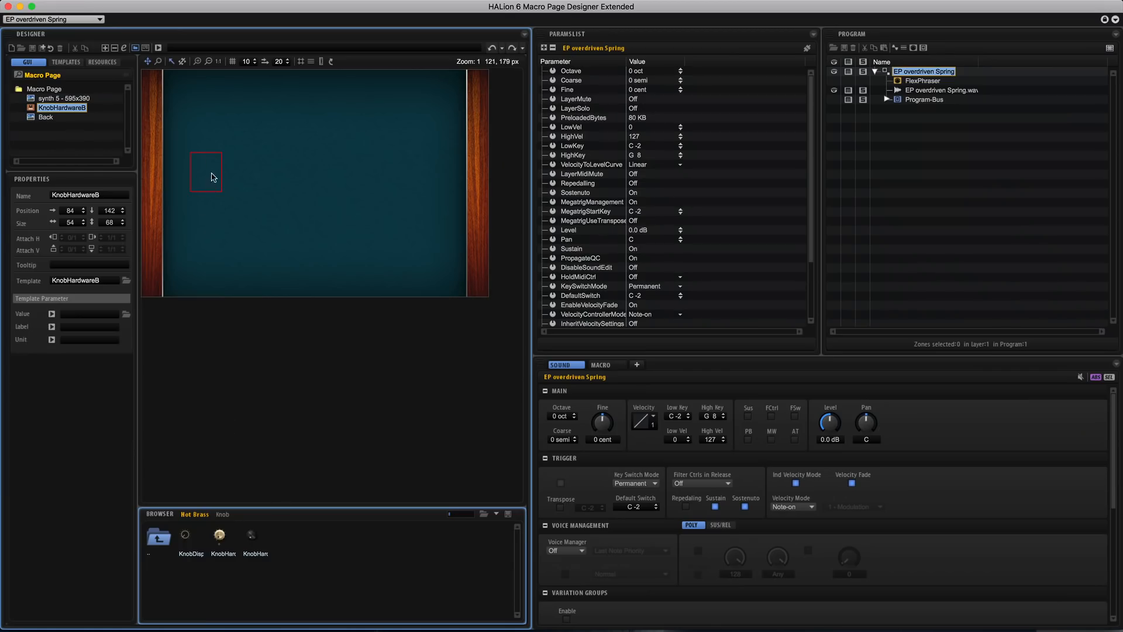
drag(65, 100, 60, 116)
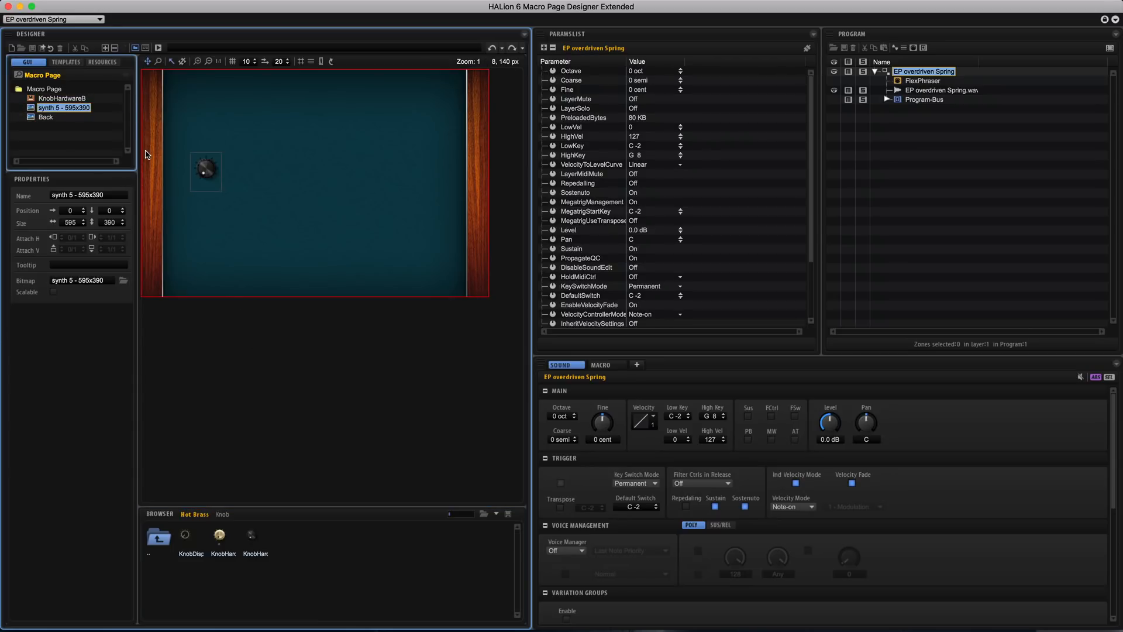
drag(204, 170, 233, 148)
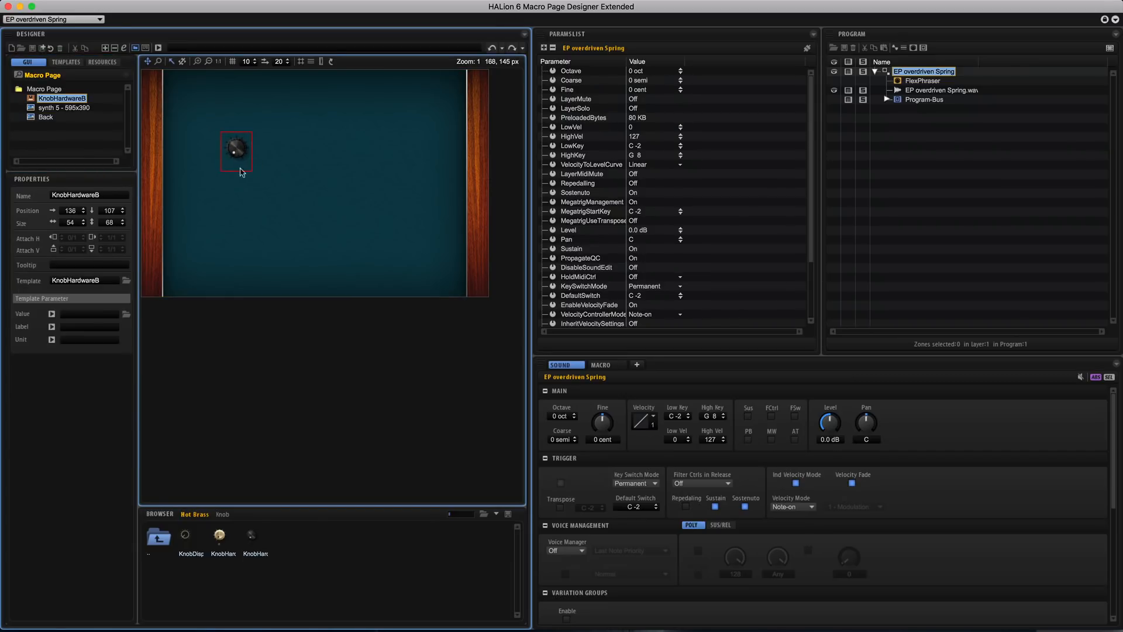
drag(241, 147, 237, 154)
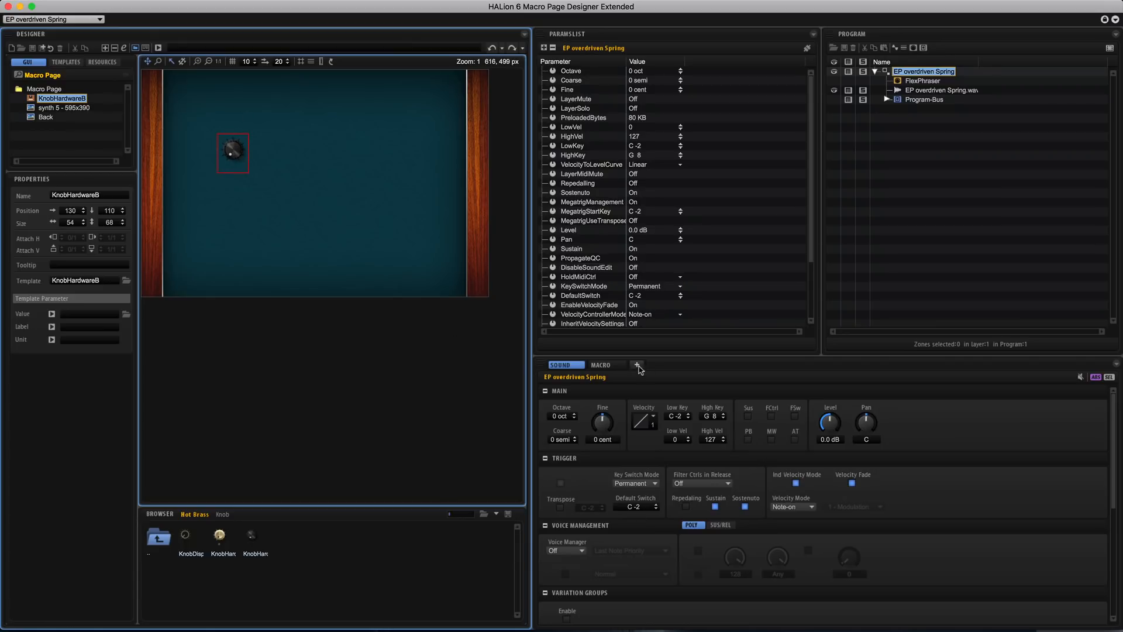
click(601, 364)
click(560, 364)
click(601, 365)
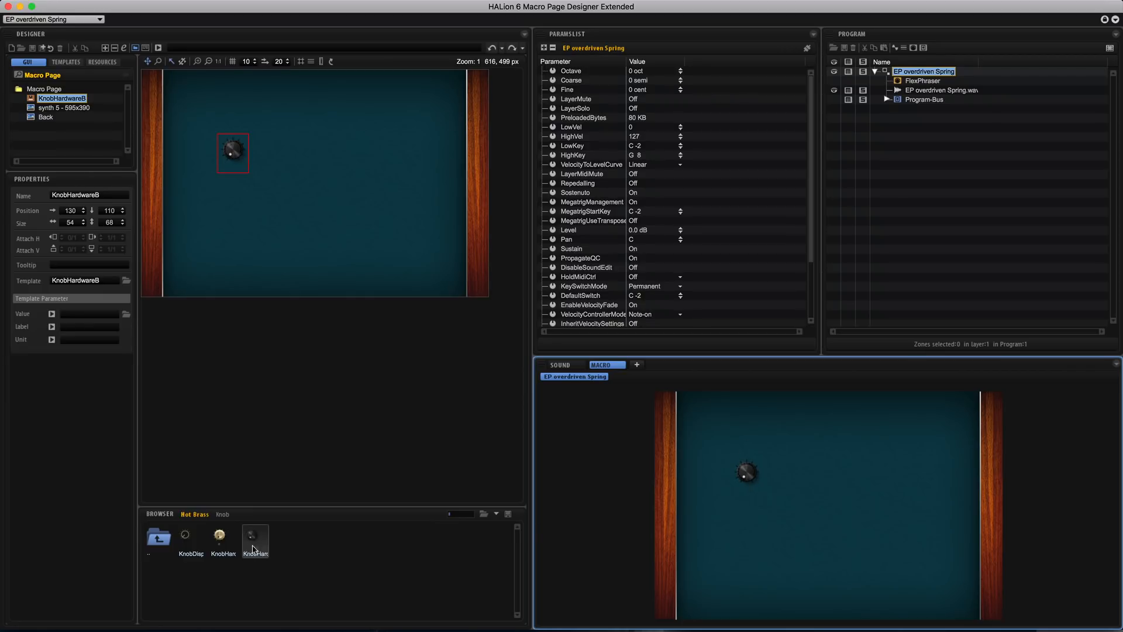
Replace the black knob with the Hot Brass KnobHardware, connect it to QC1 and position it at 132, 117
click(241, 155)
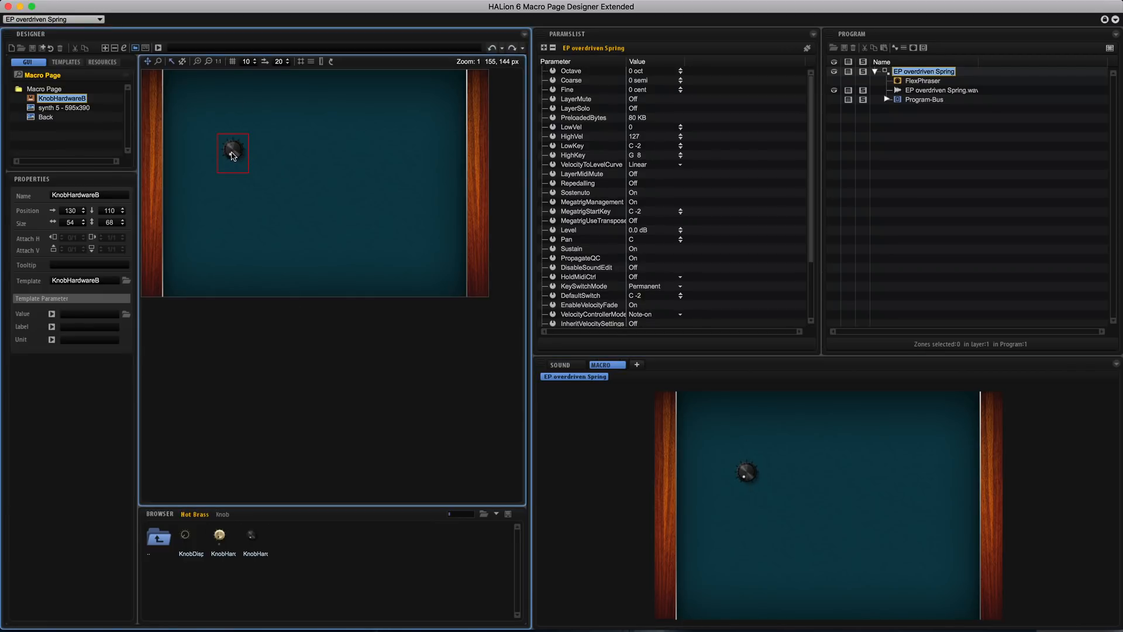
key(BackSpace)
drag(222, 537, 231, 156)
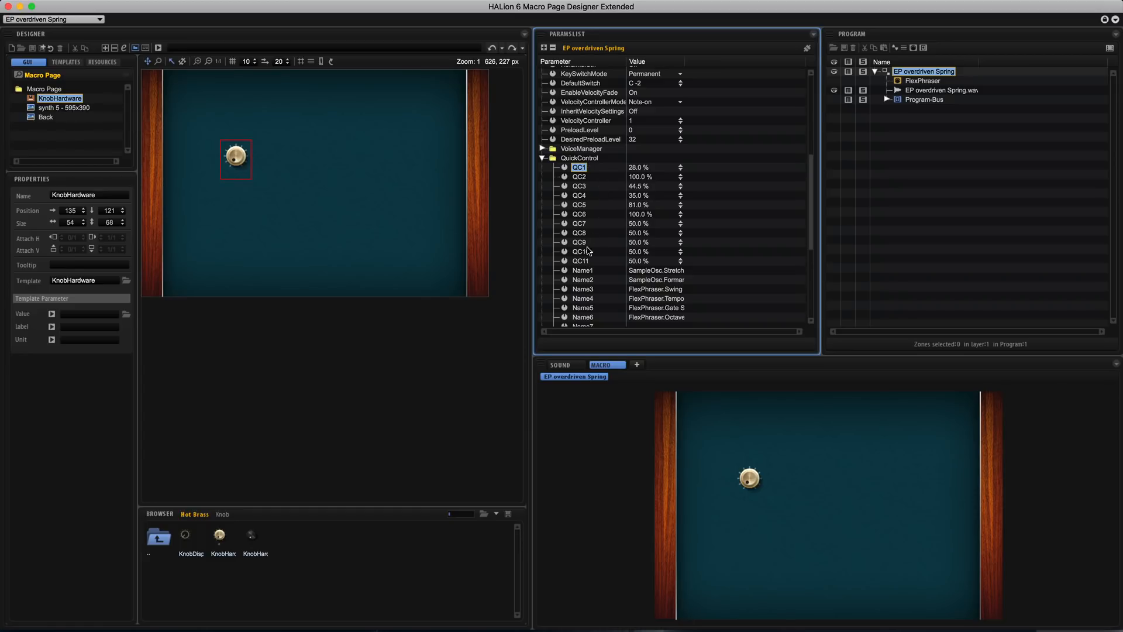
drag(579, 170, 234, 158)
drag(233, 158, 238, 154)
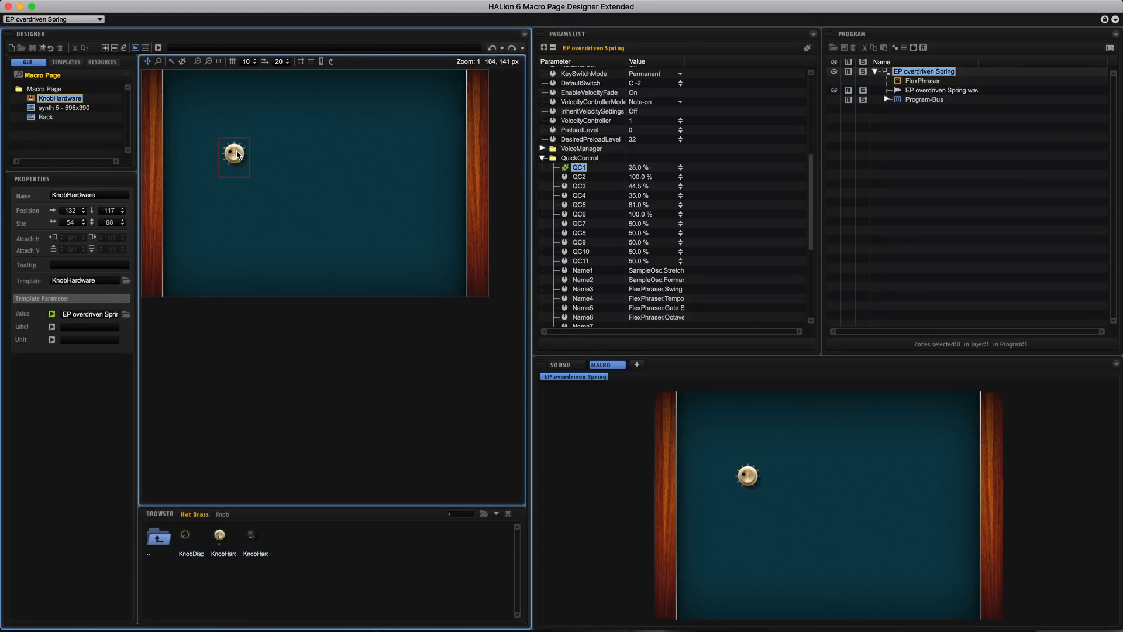
Add five more KnobHardware knobs and align all six in two even rows of three
drag(219, 534, 359, 221)
drag(350, 160, 351, 156)
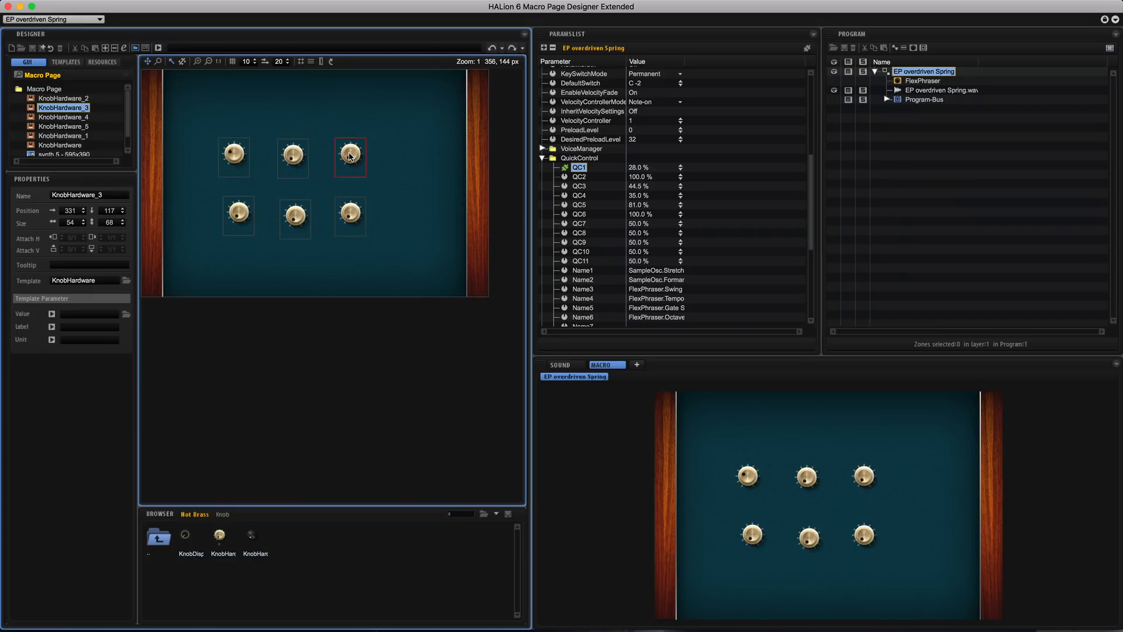
click(298, 158)
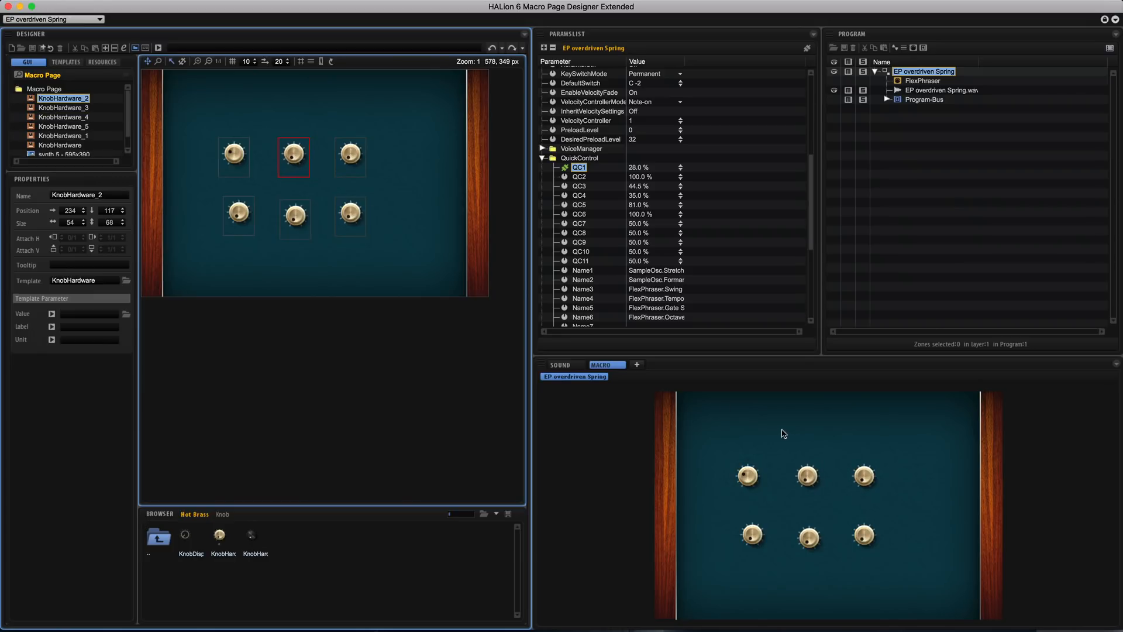
drag(248, 166, 247, 159)
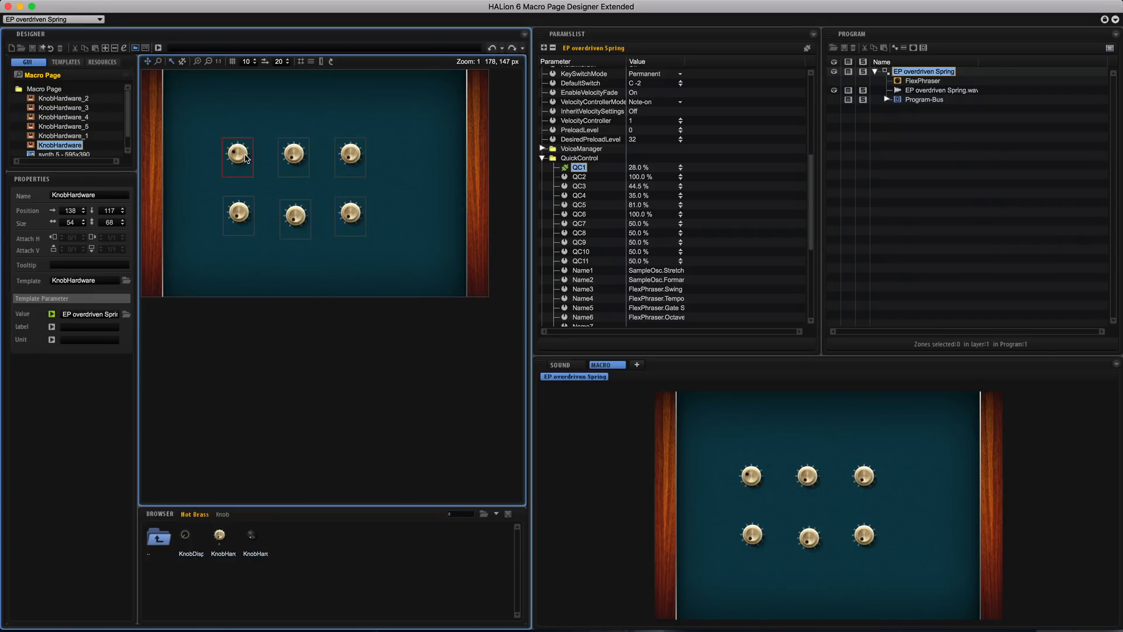
drag(302, 223, 302, 218)
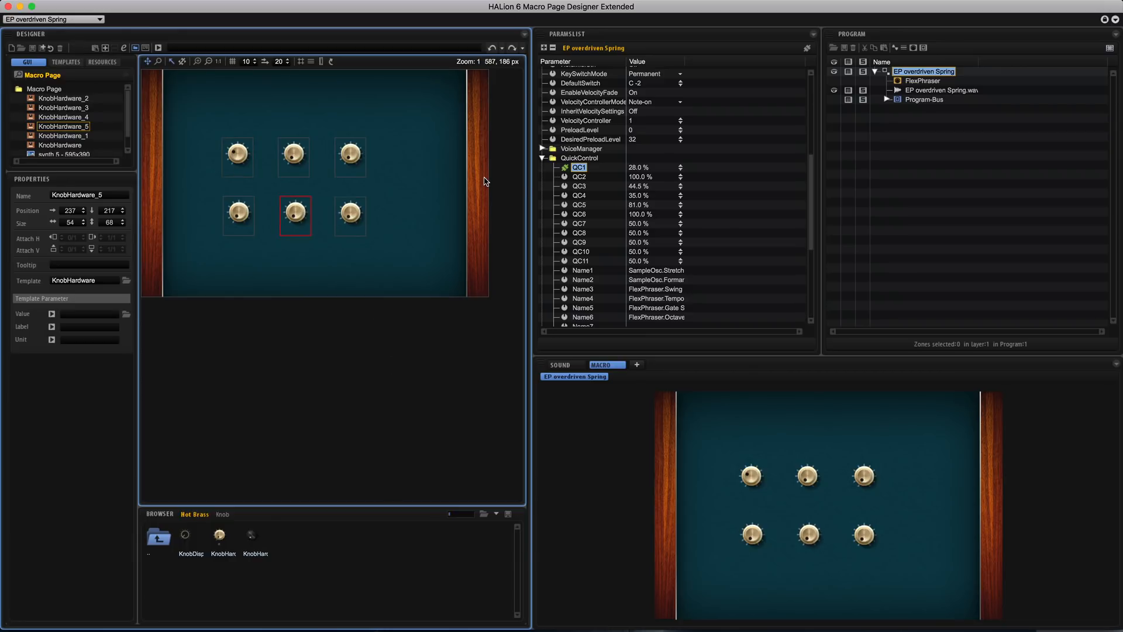
Connect QC2 and QC3 to the remaining upper-row knobs, and QC4, QC5 and QC6 to the lower-row knobs from left to right
click(581, 178)
drag(570, 178, 294, 154)
drag(581, 189, 351, 155)
click(579, 196)
drag(582, 200, 239, 212)
click(581, 204)
drag(581, 204, 296, 214)
drag(580, 214, 350, 219)
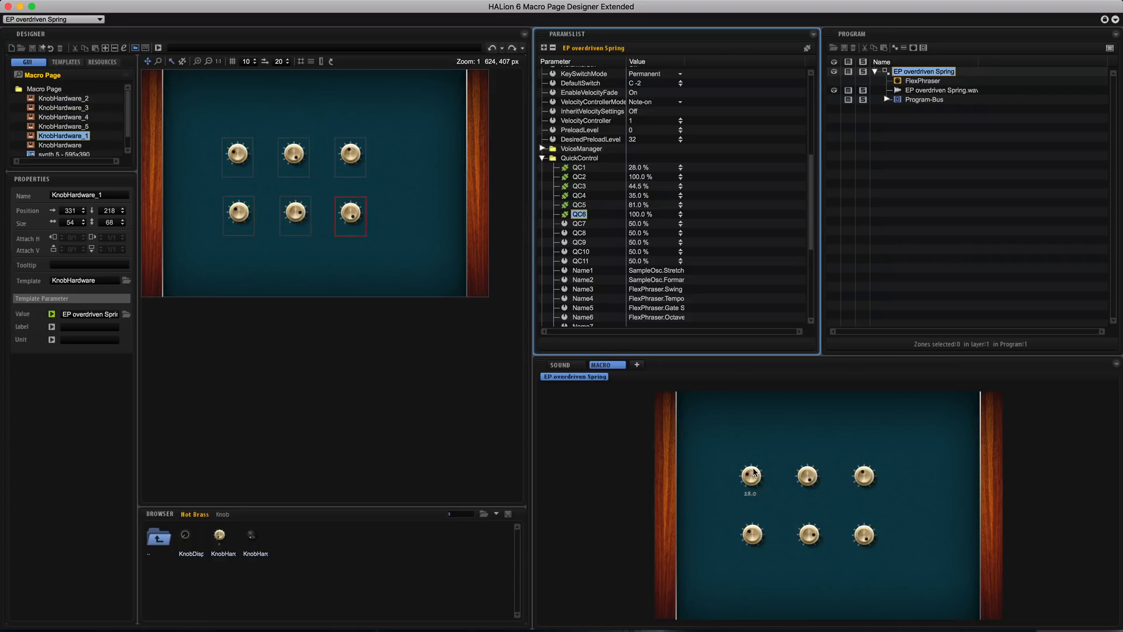
Turn the macro page knobs to test their quick control connections, setting QC1 to 19.5 %
drag(751, 494, 747, 405)
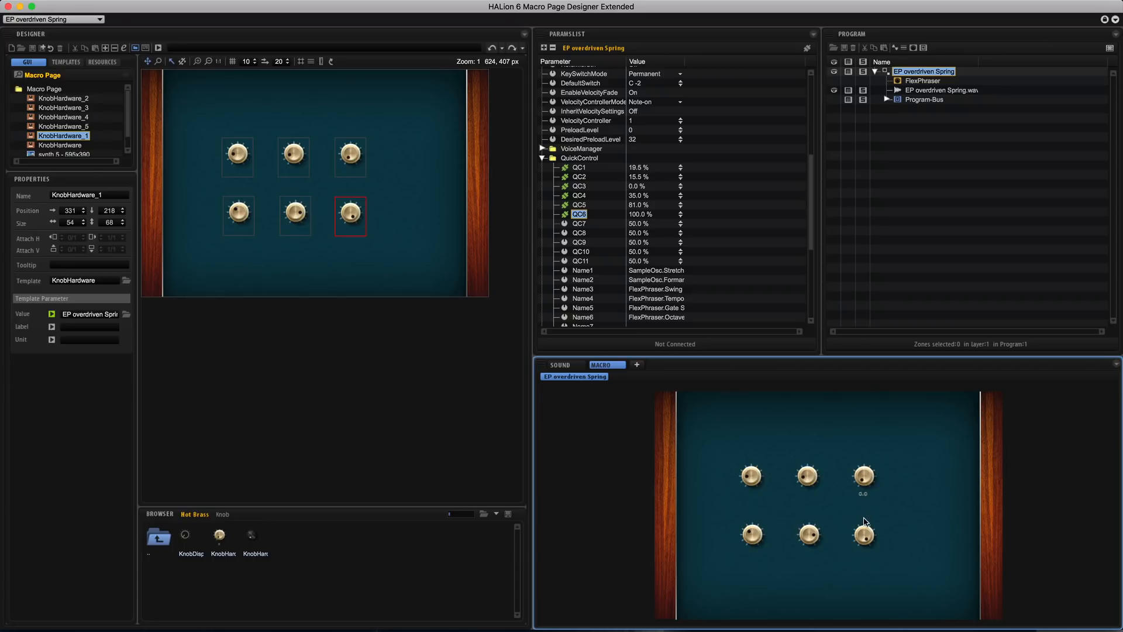
drag(873, 538, 871, 549)
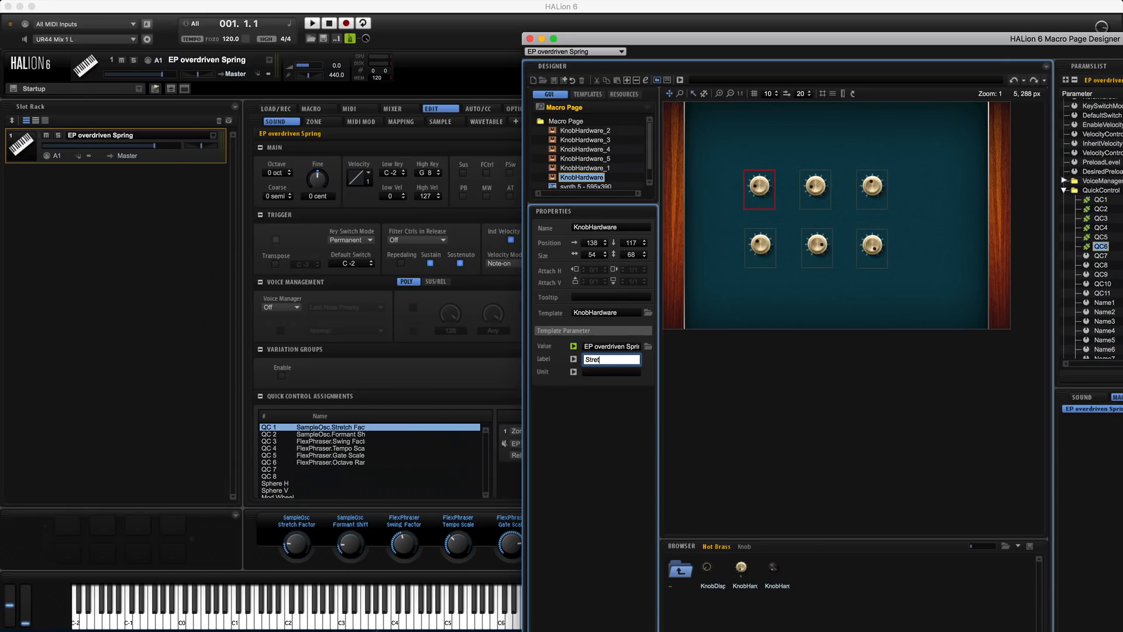
Label the QC1 knob Stretch and the QC2 knob Formant
key(Return)
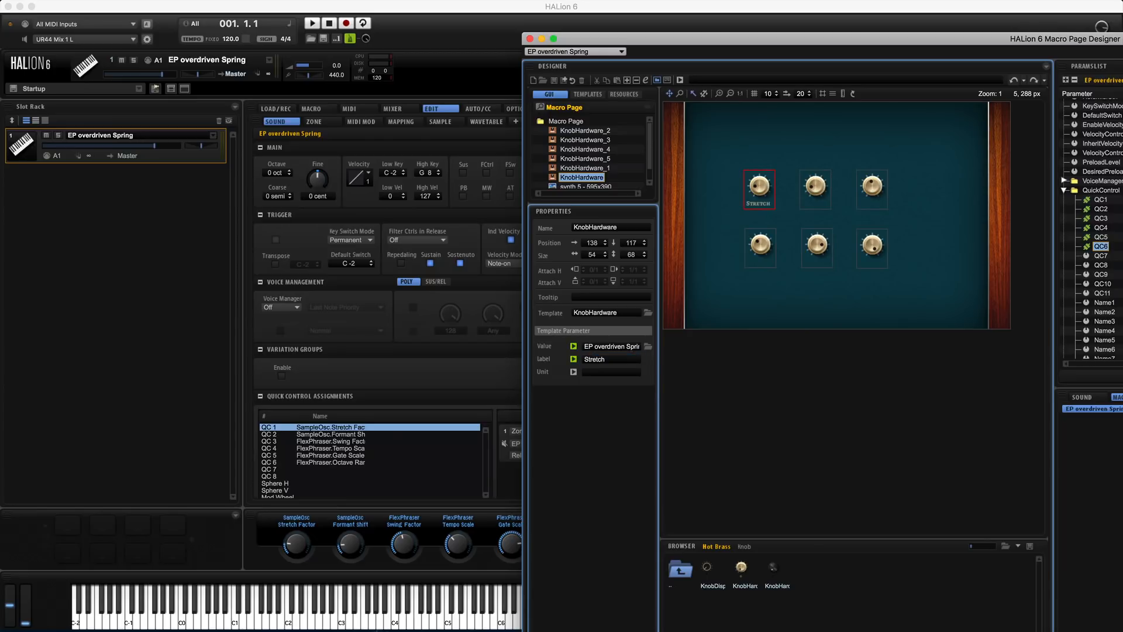
click(817, 191)
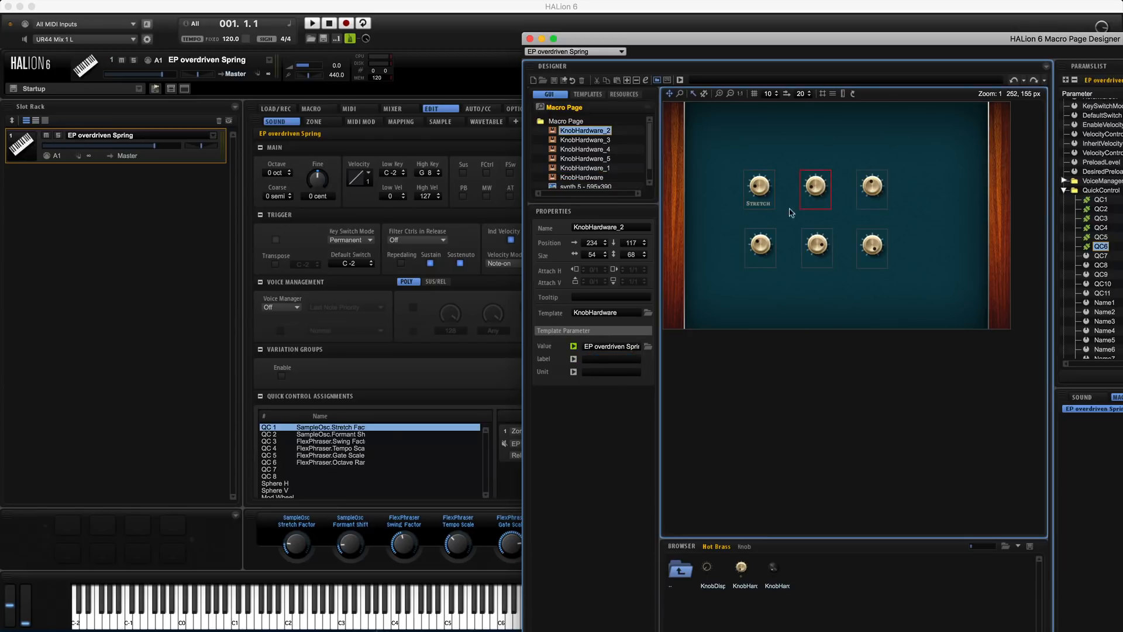
click(611, 359)
text(Forman)
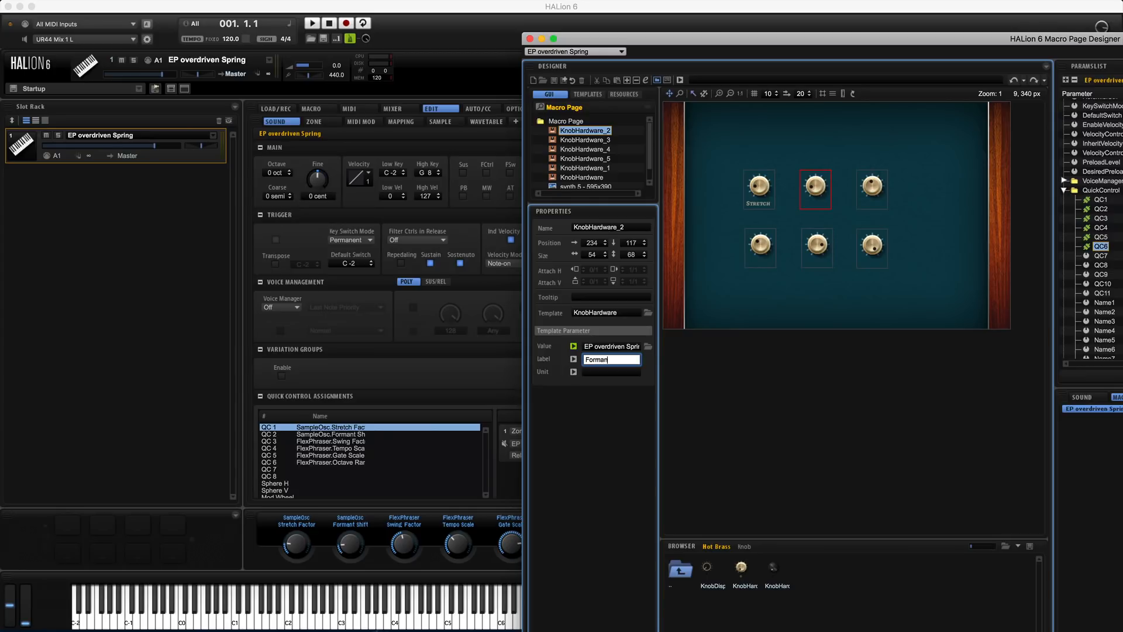
text(t)
key(Return)
Label the QC3 knob Swing and the QC4 knob Tempo
click(872, 187)
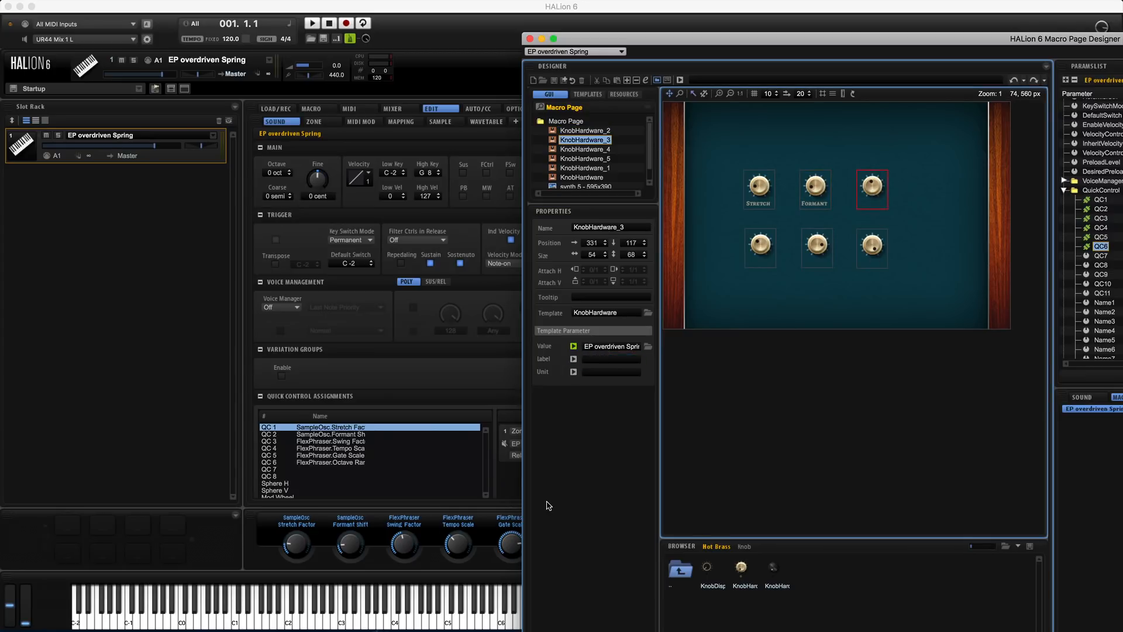
double_click(610, 360)
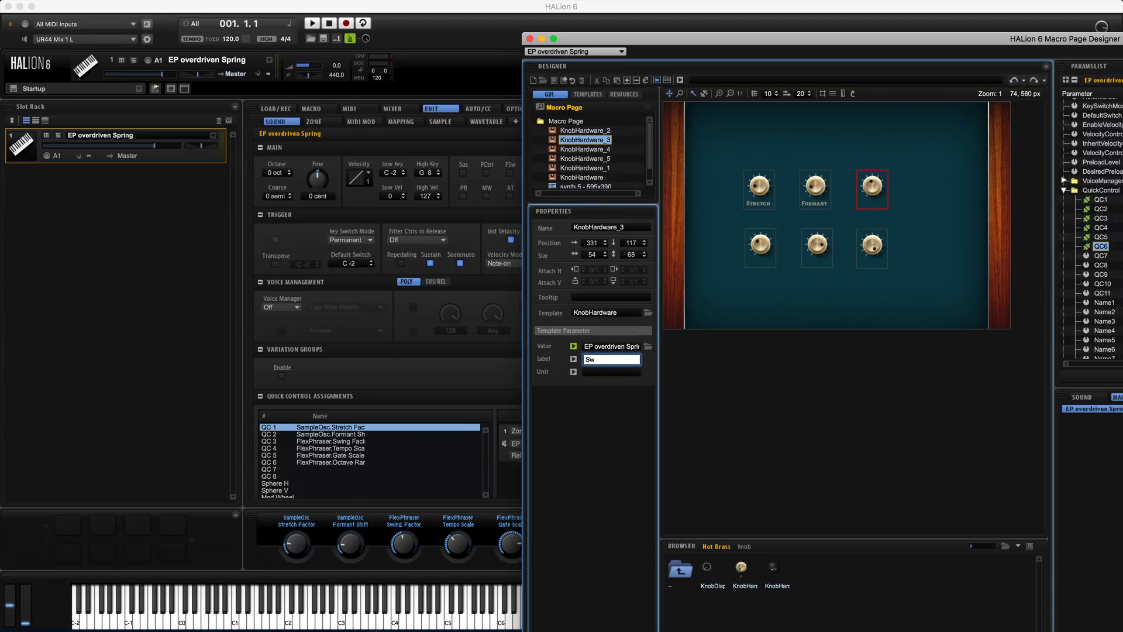
text(Swing)
key(Return)
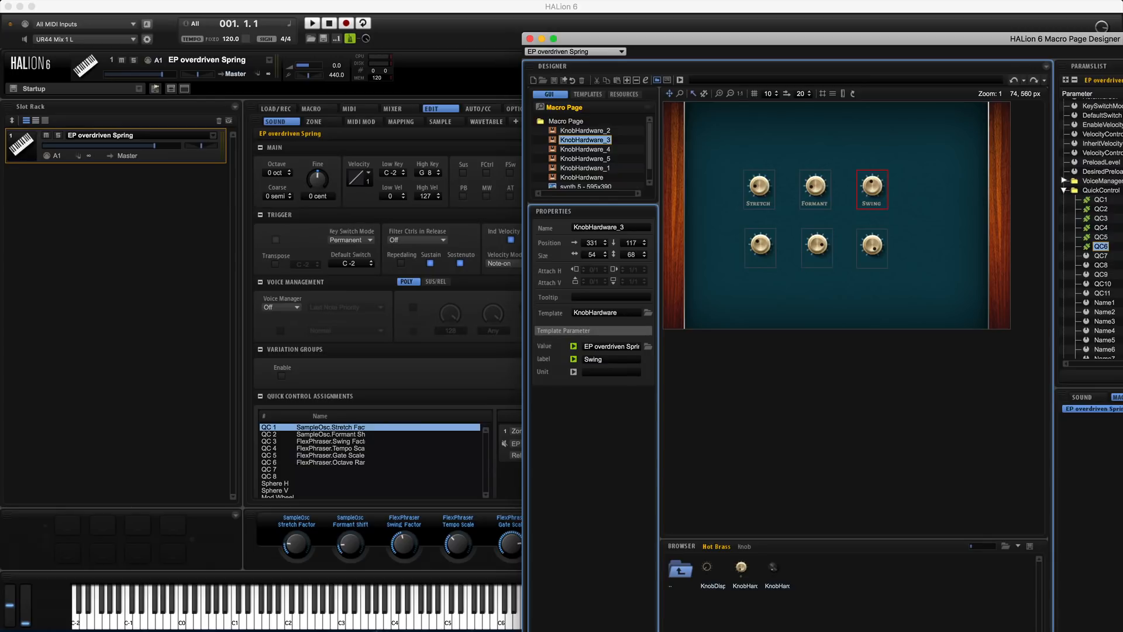
click(749, 250)
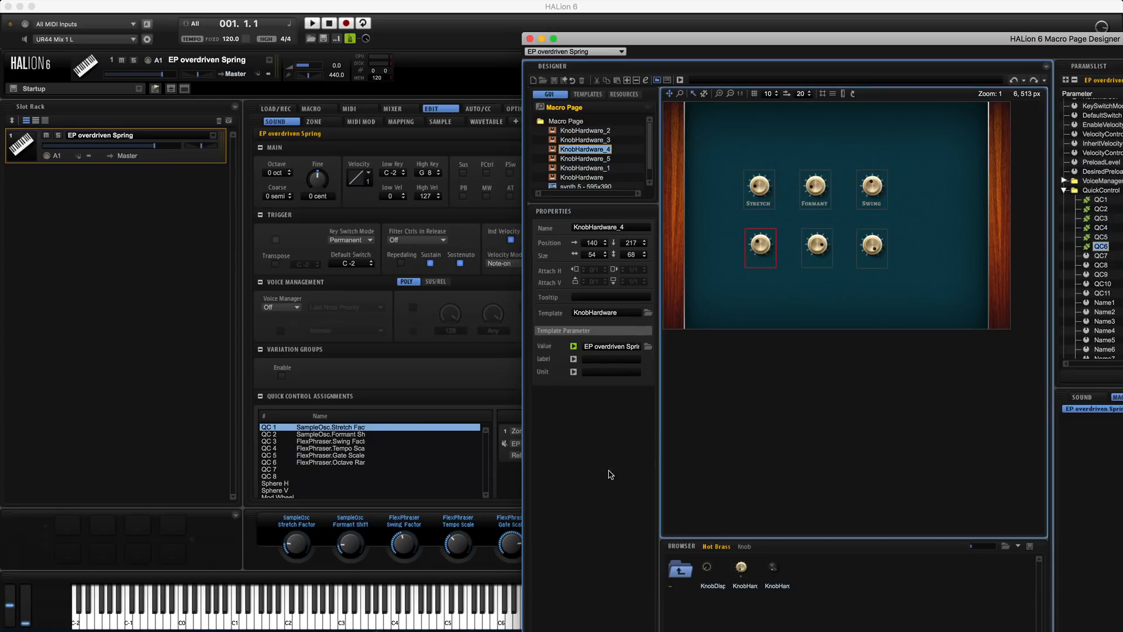
double_click(622, 359)
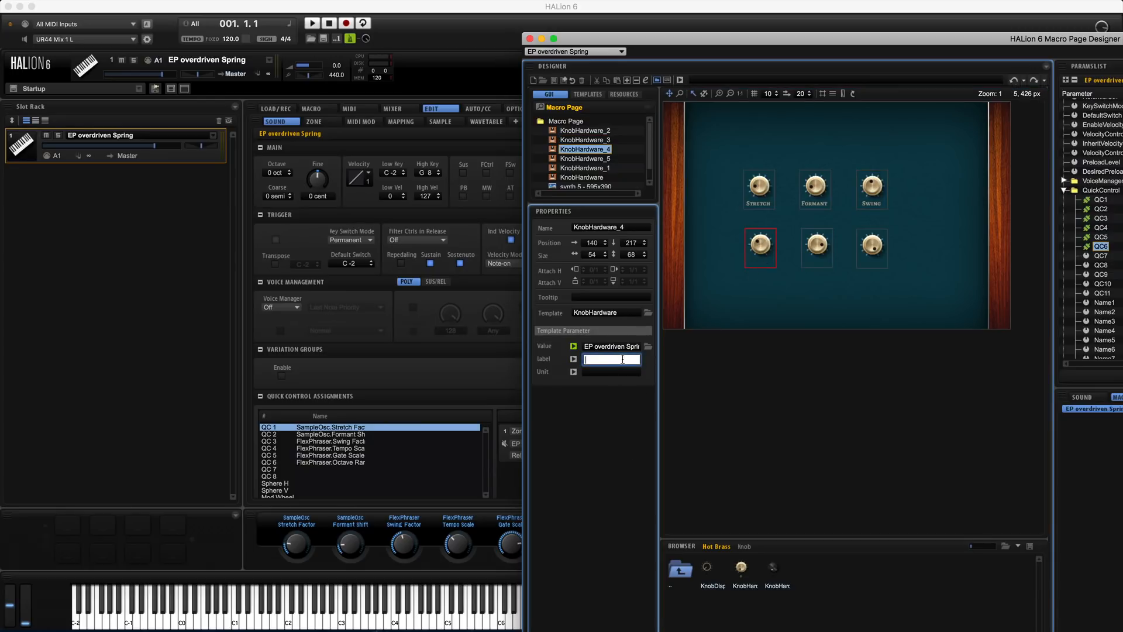
text(Tempo)
key(Return)
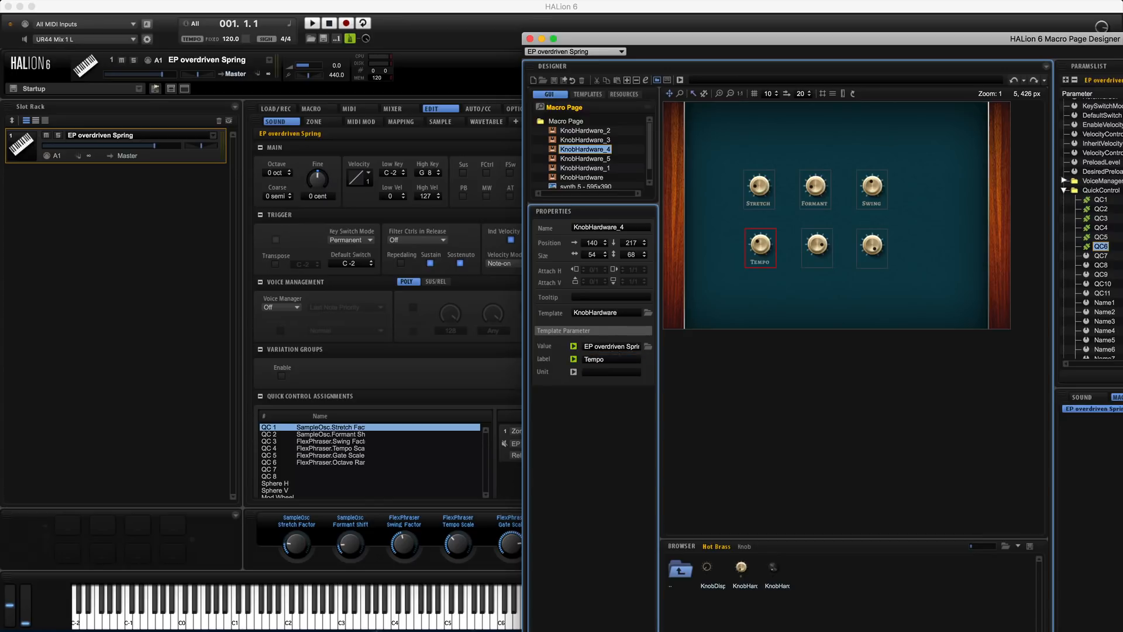
Label the QC5 knob Gate and the QC6 knob Octave, and return the designer window to its full view
click(816, 245)
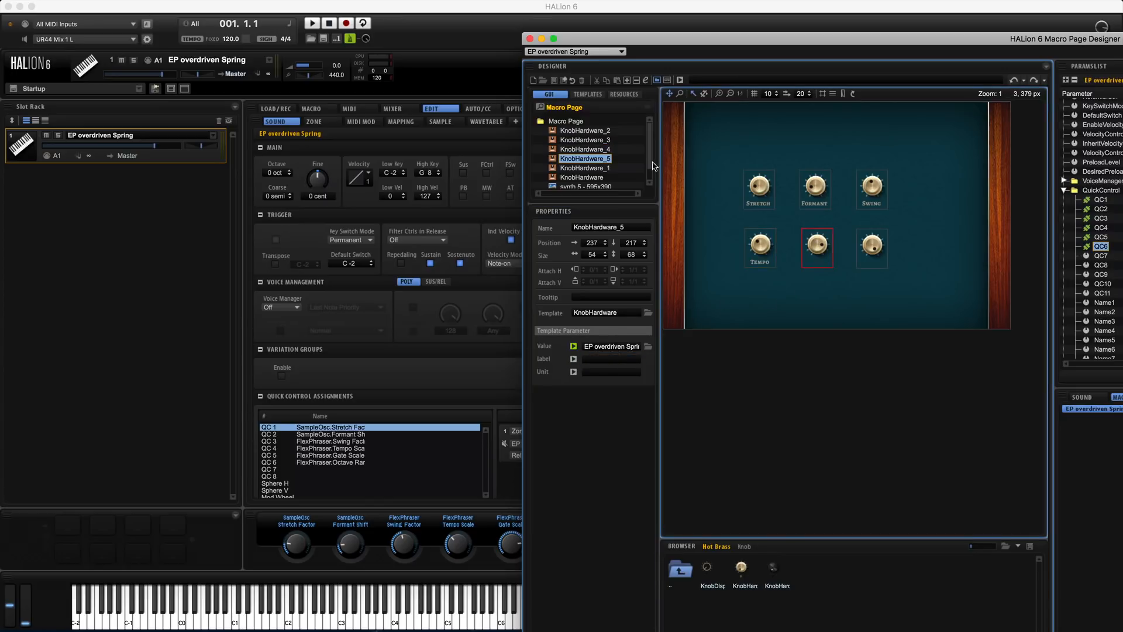
double_click(619, 360)
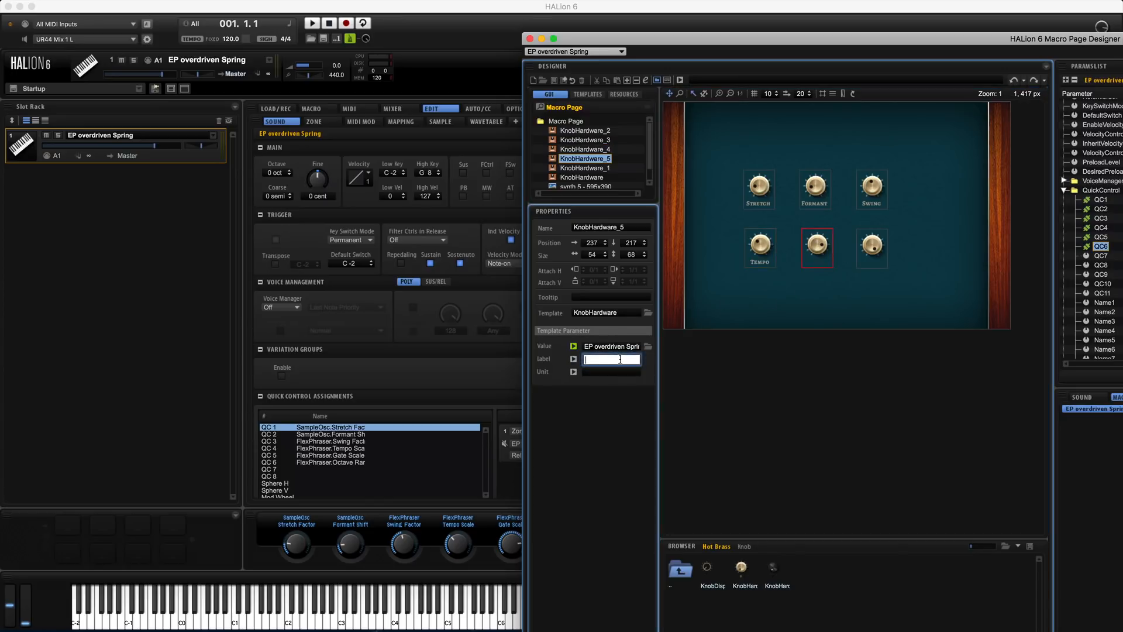
text(Gate)
key(Return)
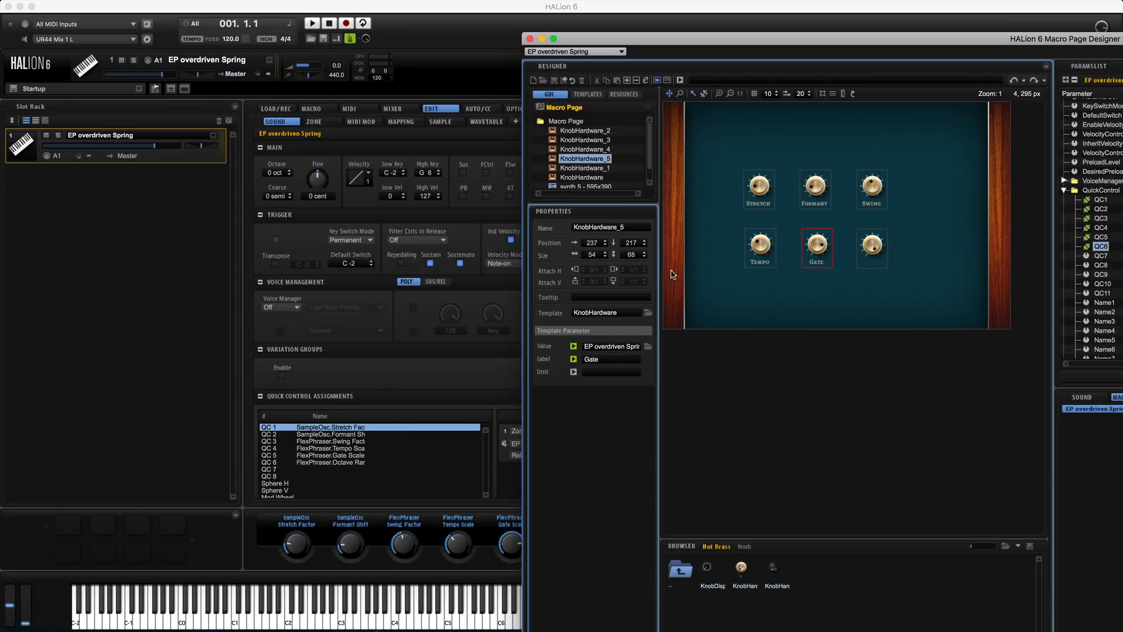
click(877, 246)
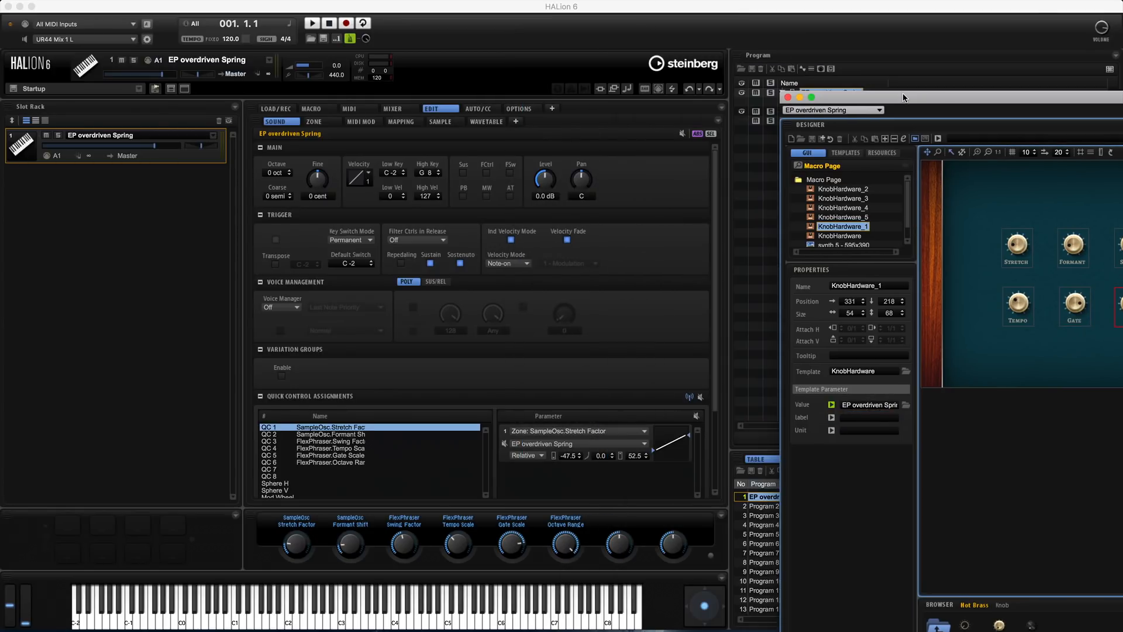
drag(860, 73, 474, 57)
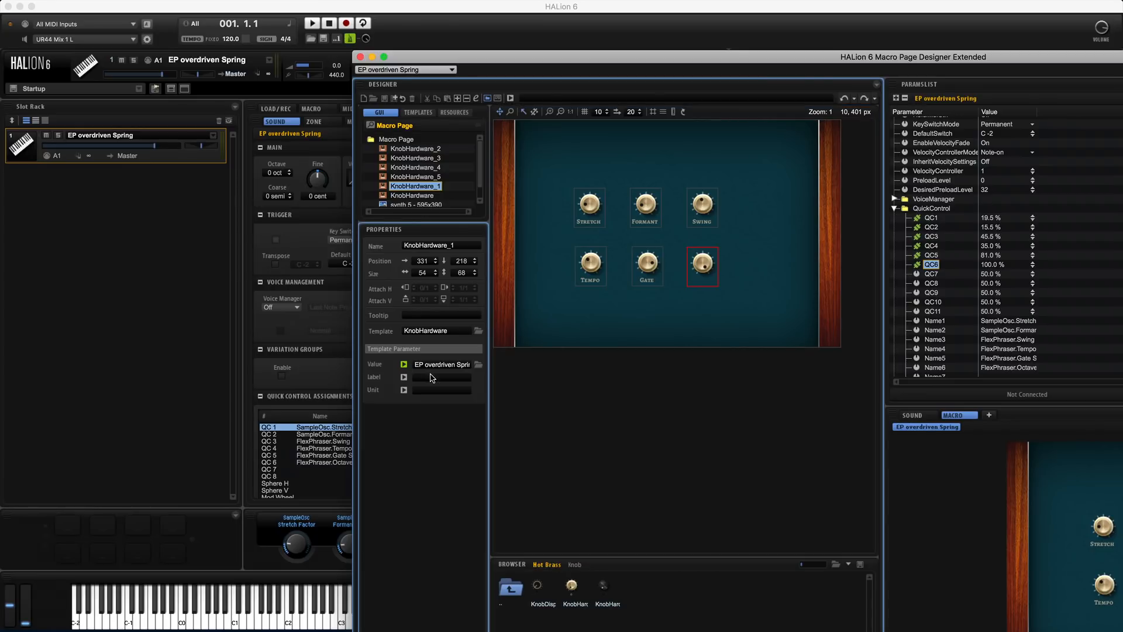
click(443, 377)
text(Octav)
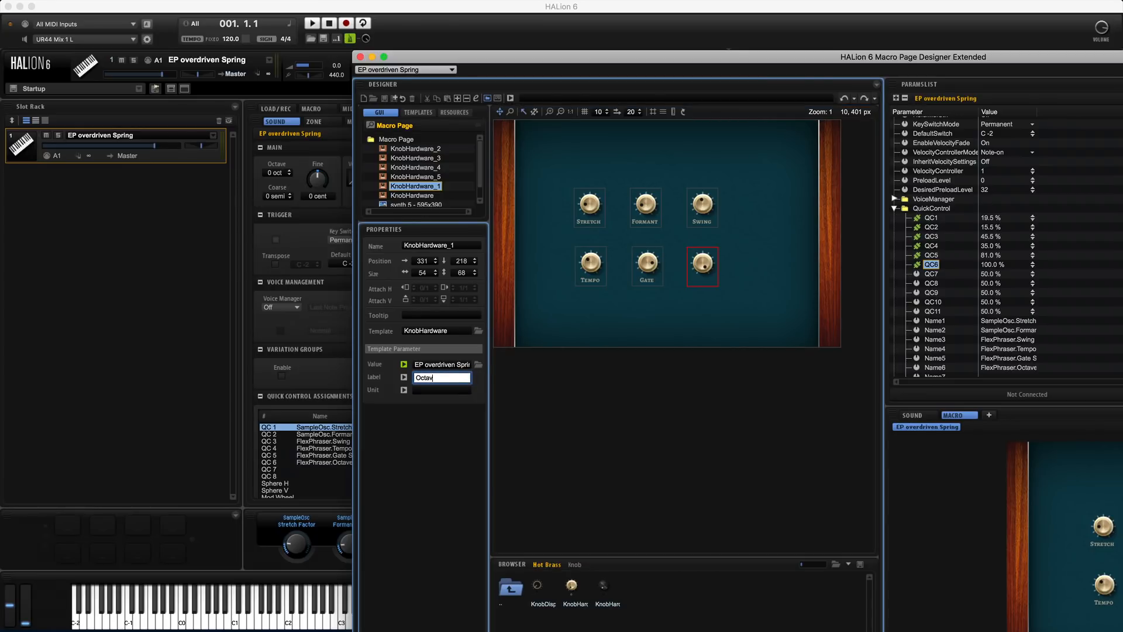
text(e)
key(Return)
drag(577, 56, 228, 5)
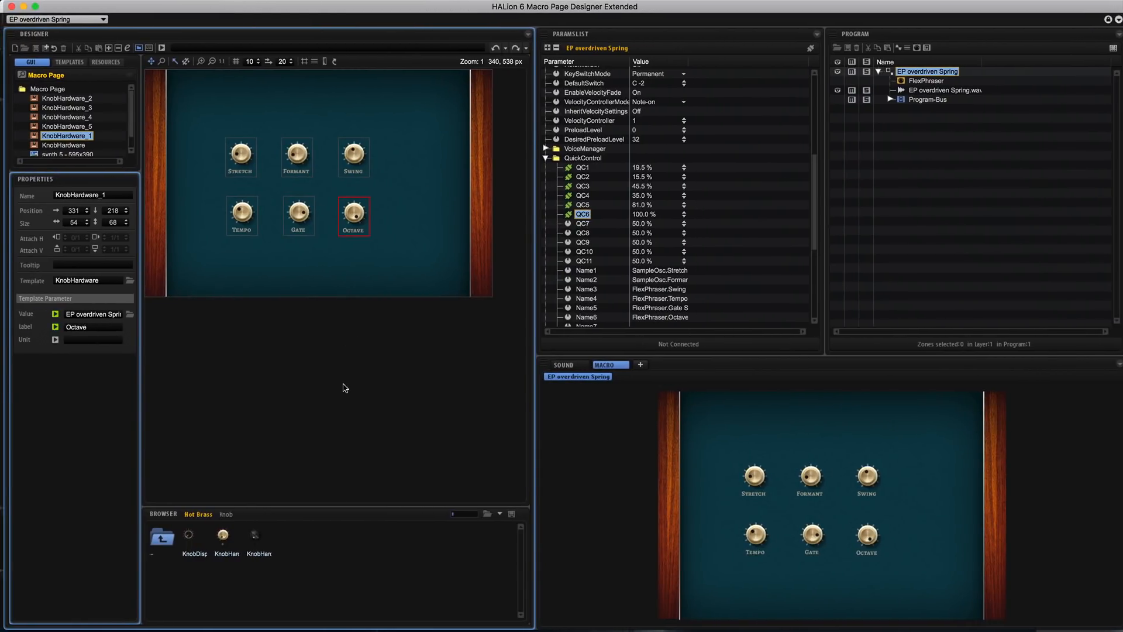
Try moving the Swing knob lower on the macro page and undo the move
drag(357, 162, 358, 188)
key(super+z)
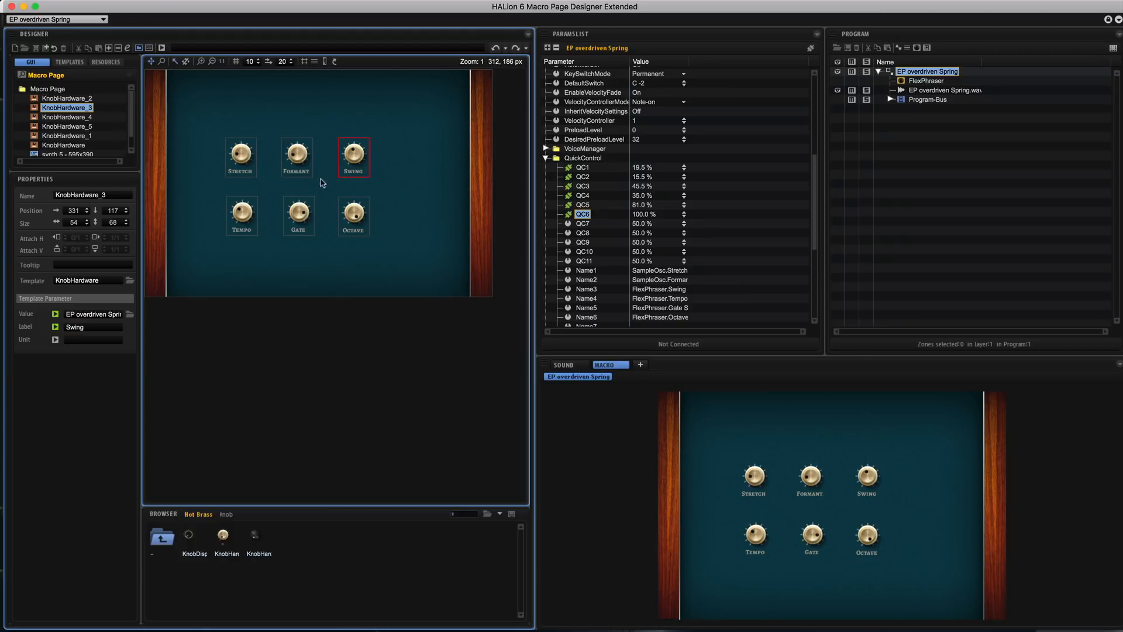
Turn the macro page knobs to set Formant to 95 %, Swing to 20.5 %, Tempo to 98 %, Gate to 20 % and Octave to 45 %
scroll(823, 496, down, 1)
drag(870, 477, 870, 514)
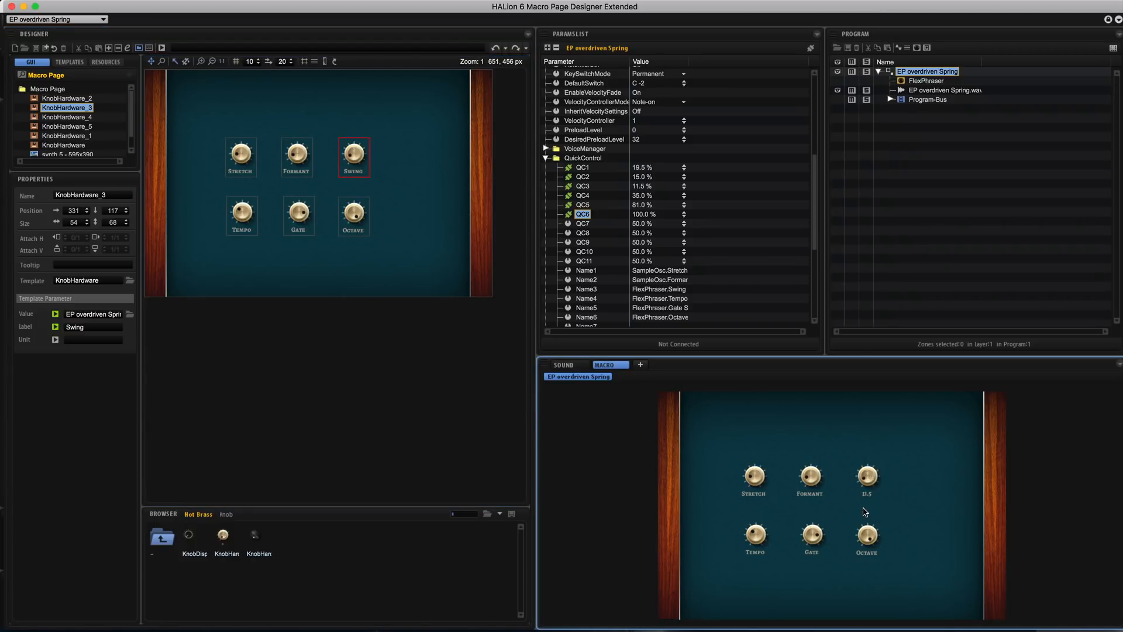
drag(810, 476, 806, 382)
drag(756, 495, 758, 477)
drag(871, 547, 870, 609)
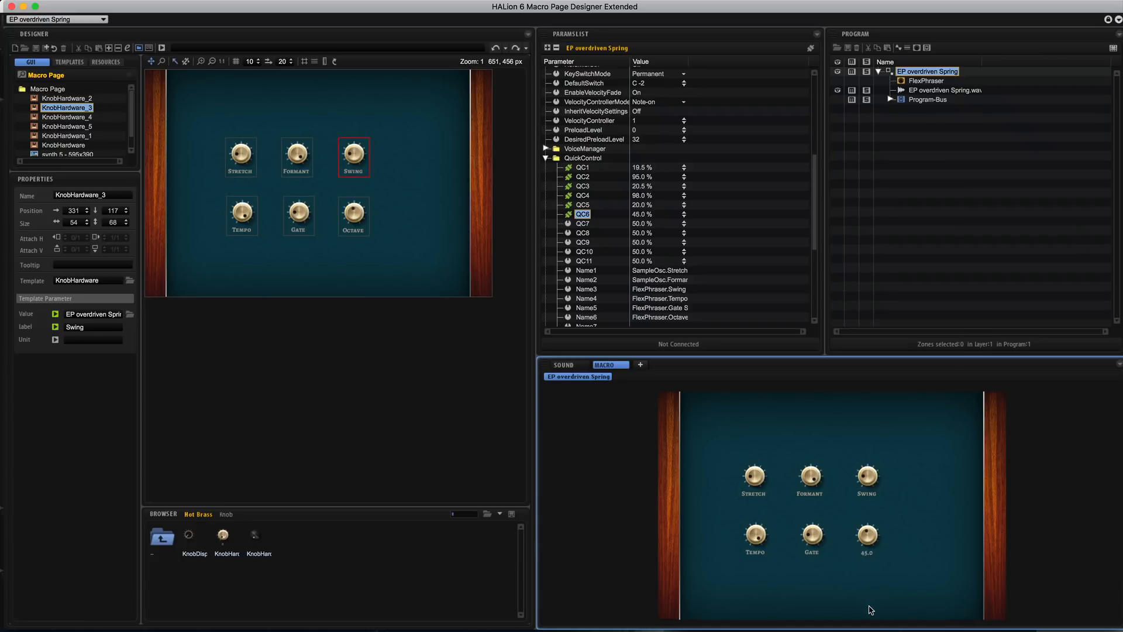